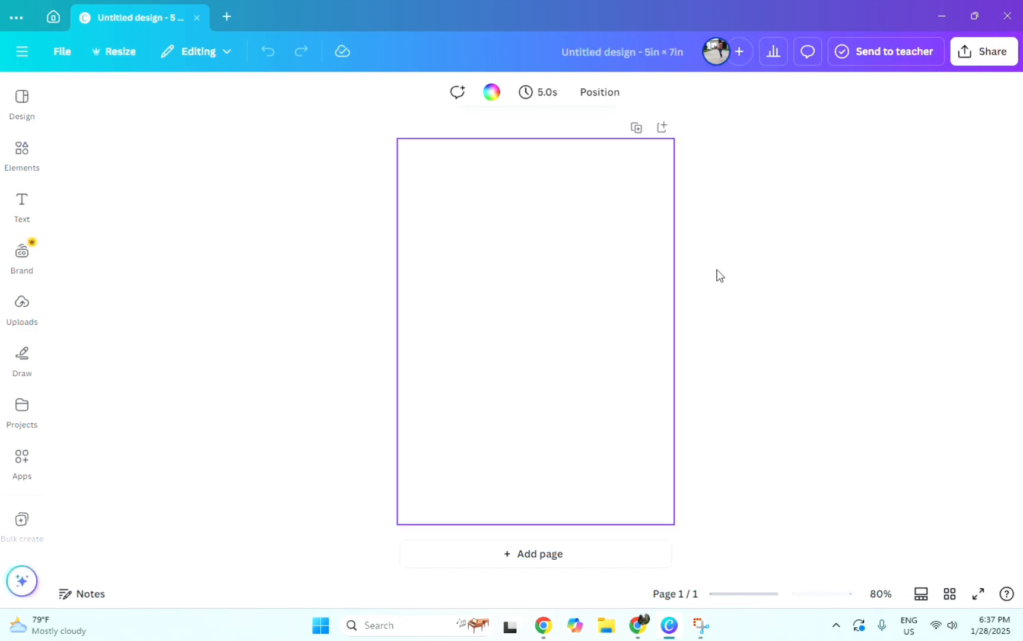
# Add the red and yellow CHIPS bag graphic from the recently used elements to the page.
pyautogui.click(33, 152)
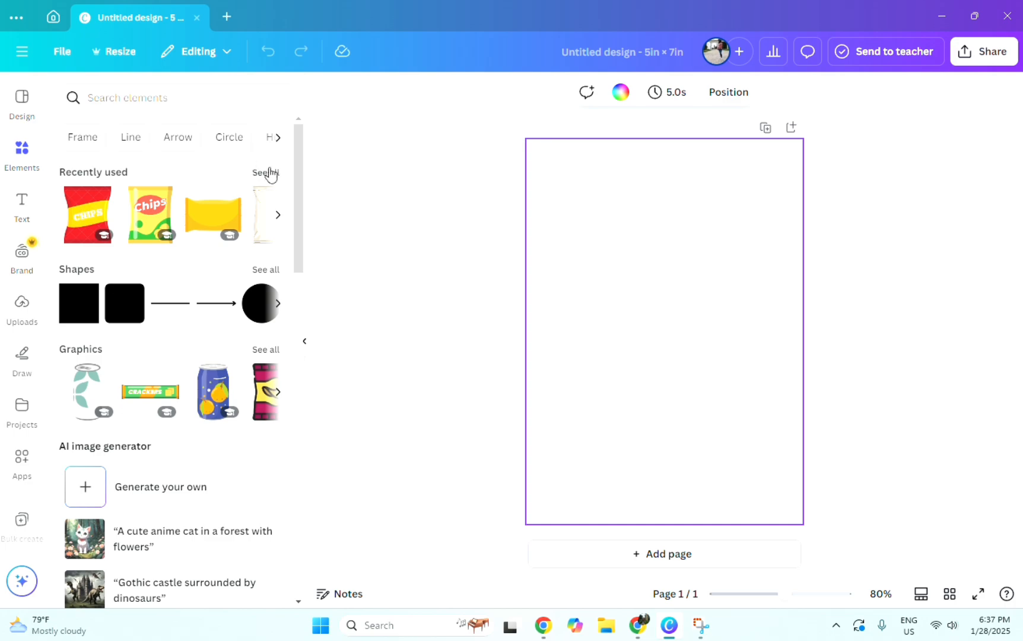
pyautogui.click(267, 173)
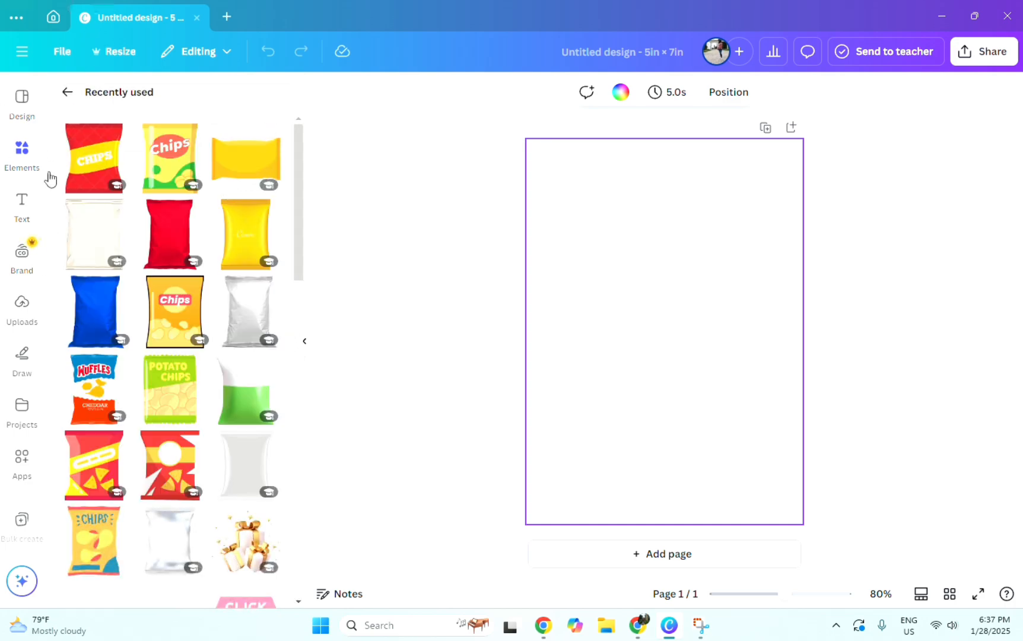
pyautogui.click(87, 156)
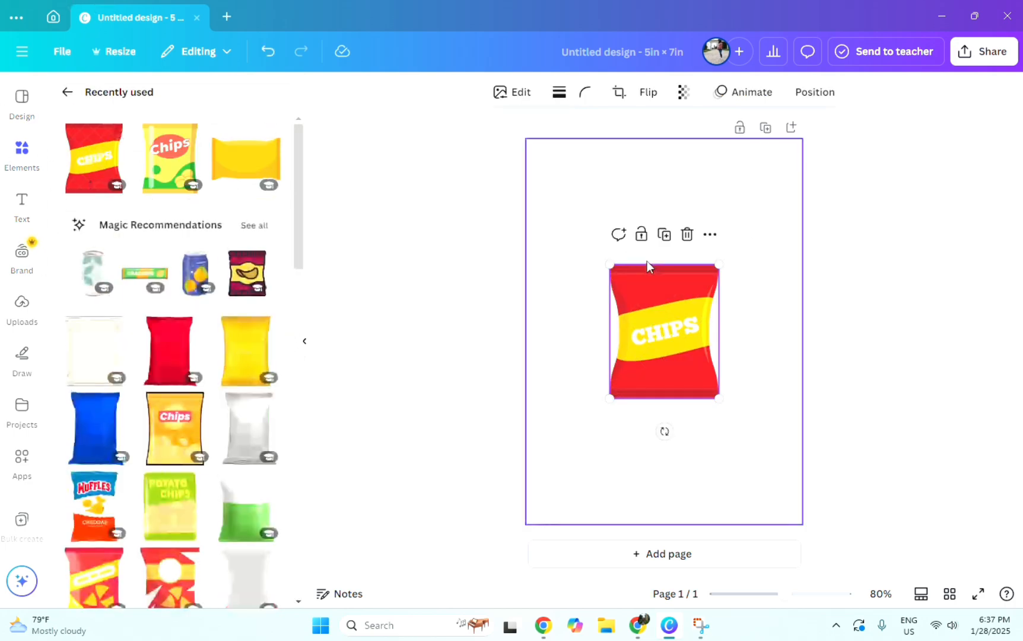
# Enlarge the chip bag graphic until it fills most of the page and centre it roughly.
pyautogui.click(875, 269)
pyautogui.moveTo(710, 307); pyautogui.dragTo(727, 234)
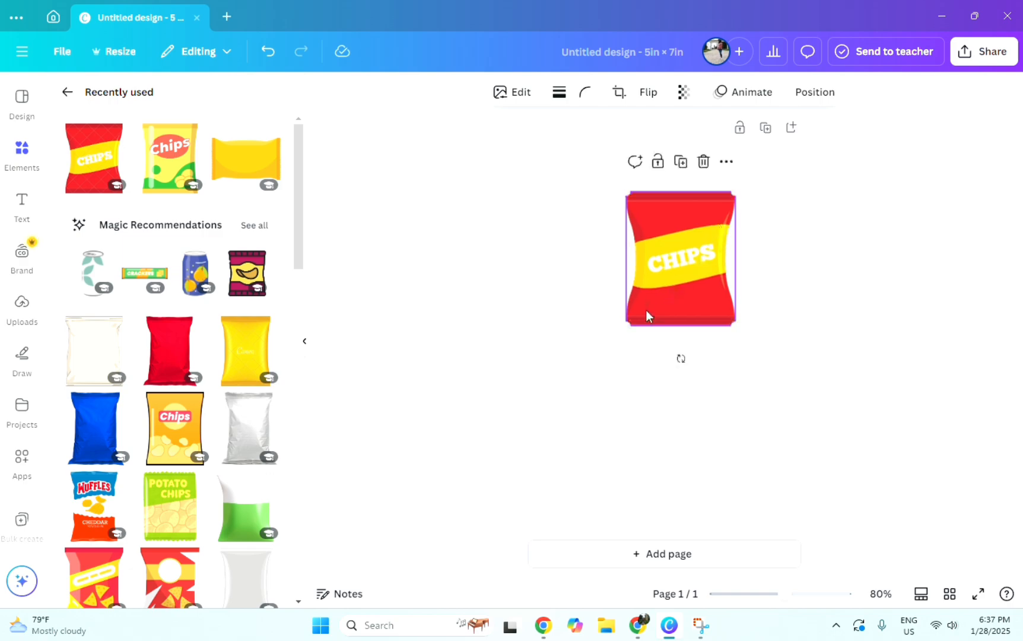
pyautogui.moveTo(623, 335); pyautogui.dragTo(569, 439)
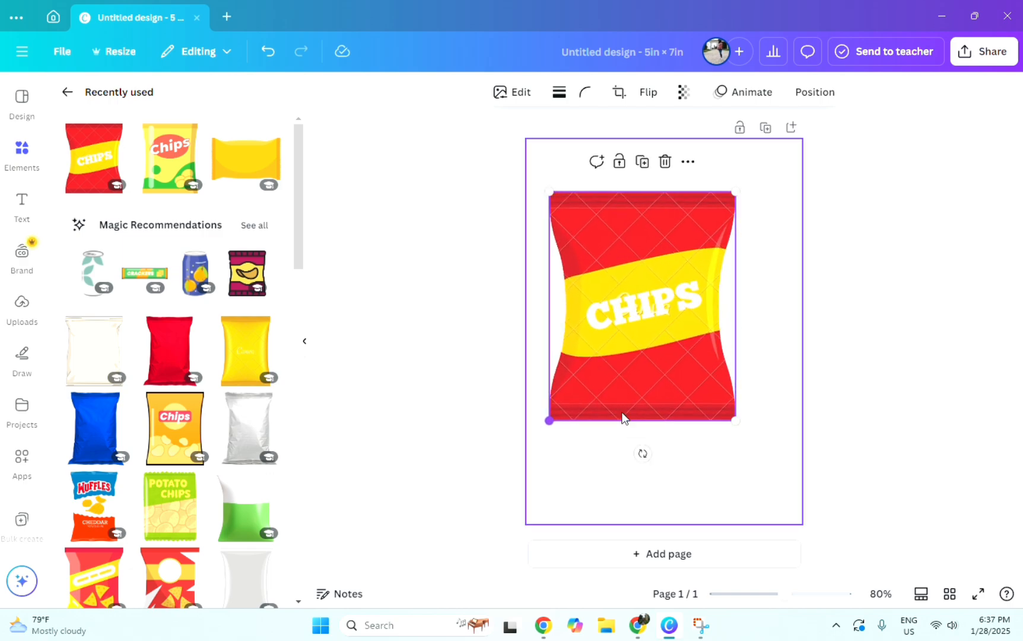
pyautogui.moveTo(623, 418); pyautogui.dragTo(679, 348)
pyautogui.moveTo(582, 408); pyautogui.dragTo(556, 439)
pyautogui.moveTo(648, 383); pyautogui.dragTo(672, 363)
pyautogui.click(820, 238)
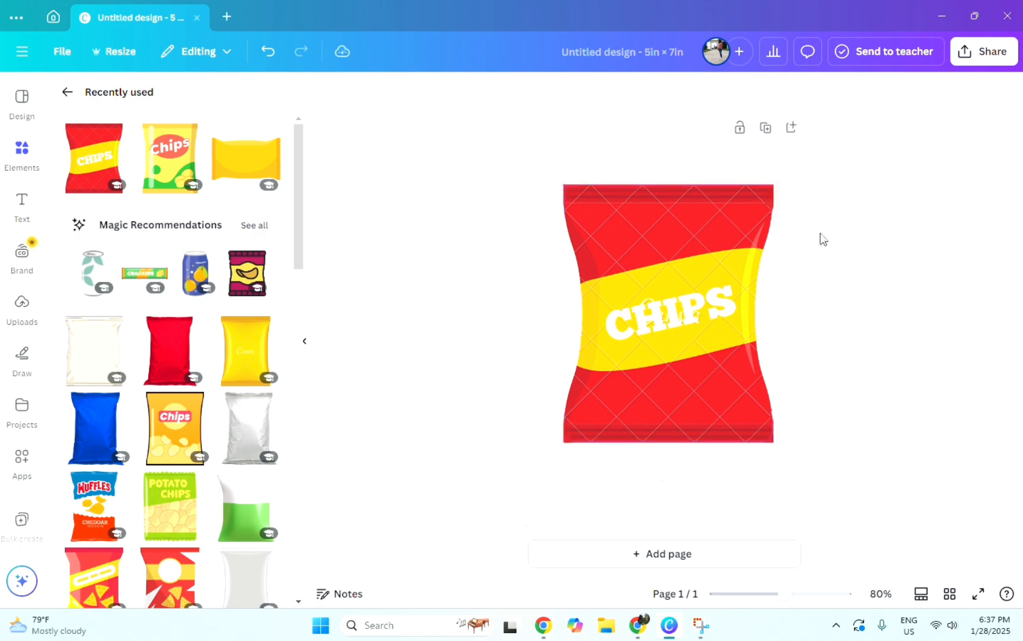
# Apply the Mono duotone effect to the chip bag graphic.
pyautogui.click(687, 230)
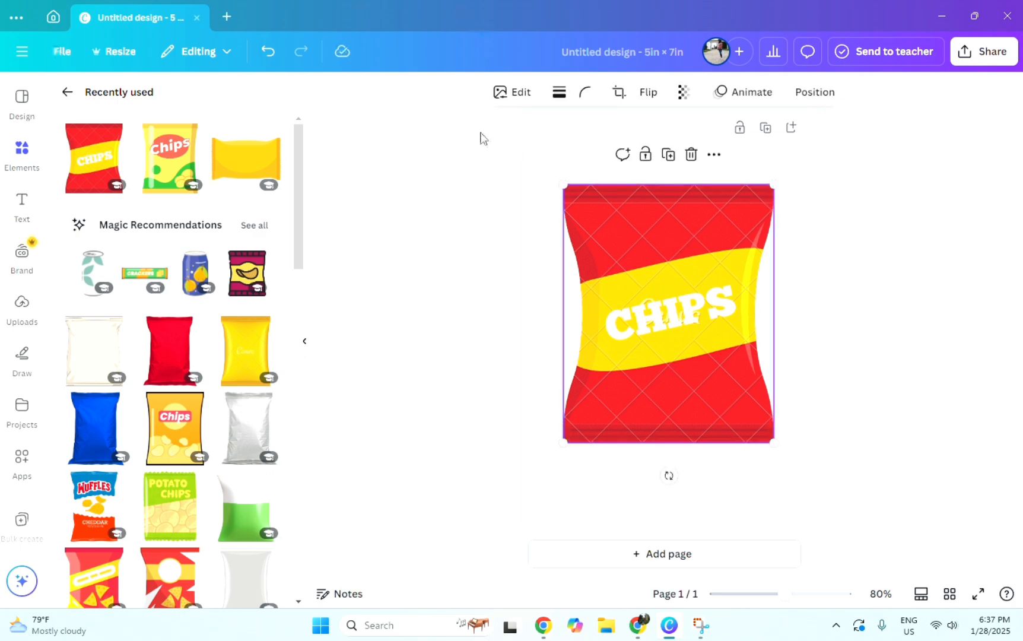
pyautogui.click(518, 93)
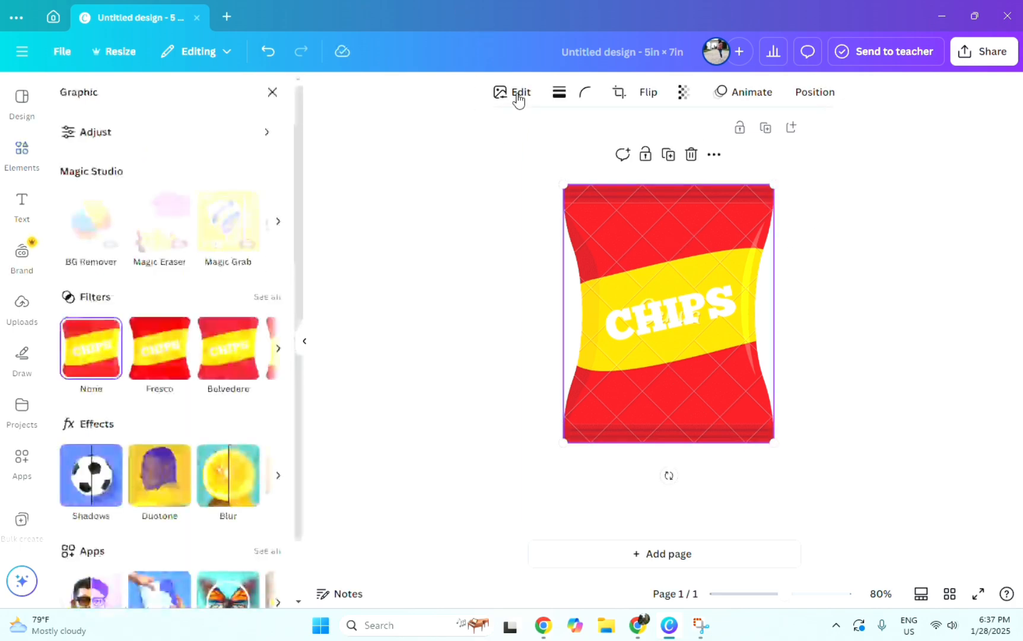
pyautogui.click(172, 494)
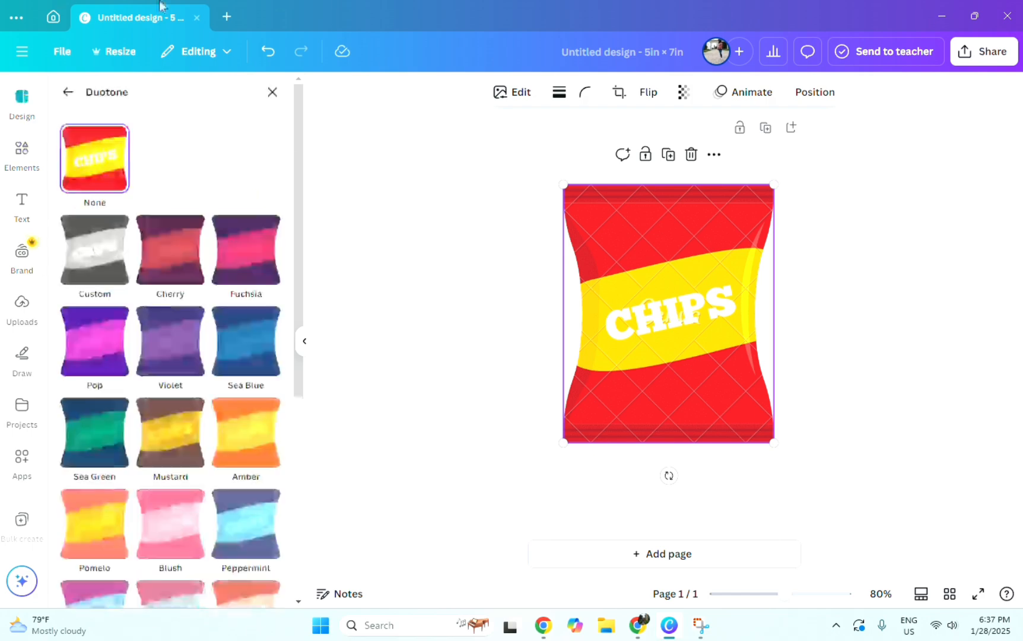
pyautogui.scroll(-5, 188, 447)
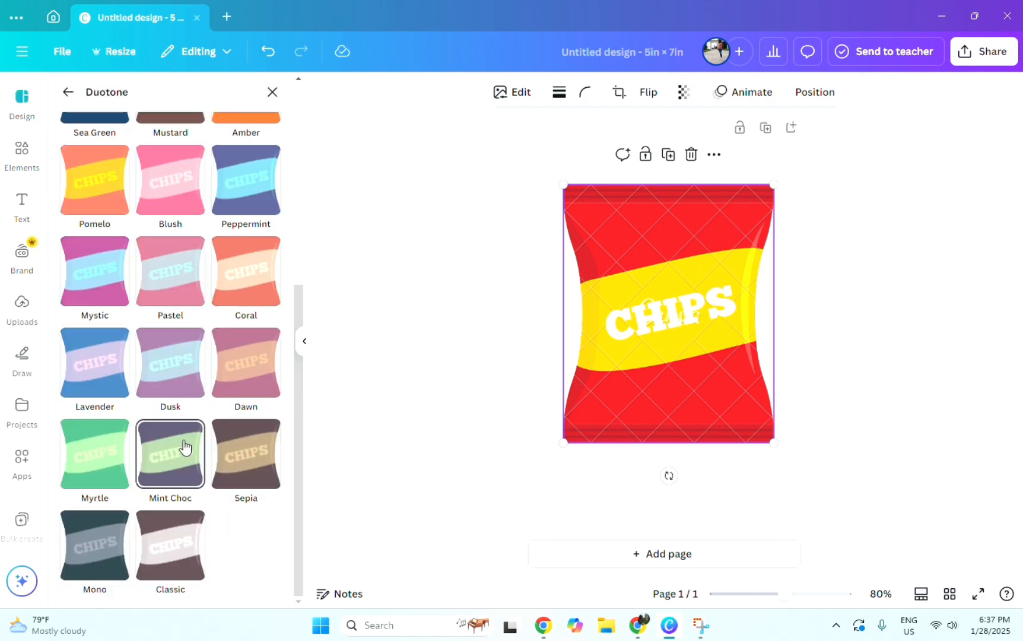
pyautogui.click(89, 546)
pyautogui.scroll(-3, 262, 416)
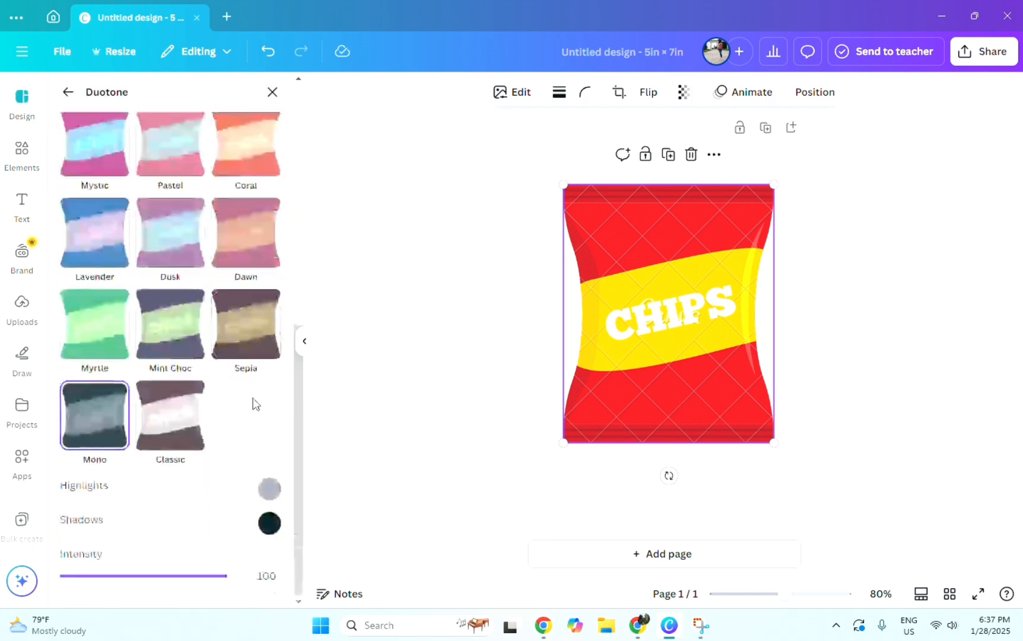
# Set both the highlights and shadows colours of the bag's duotone effect to black, #000000.
pyautogui.click(271, 490)
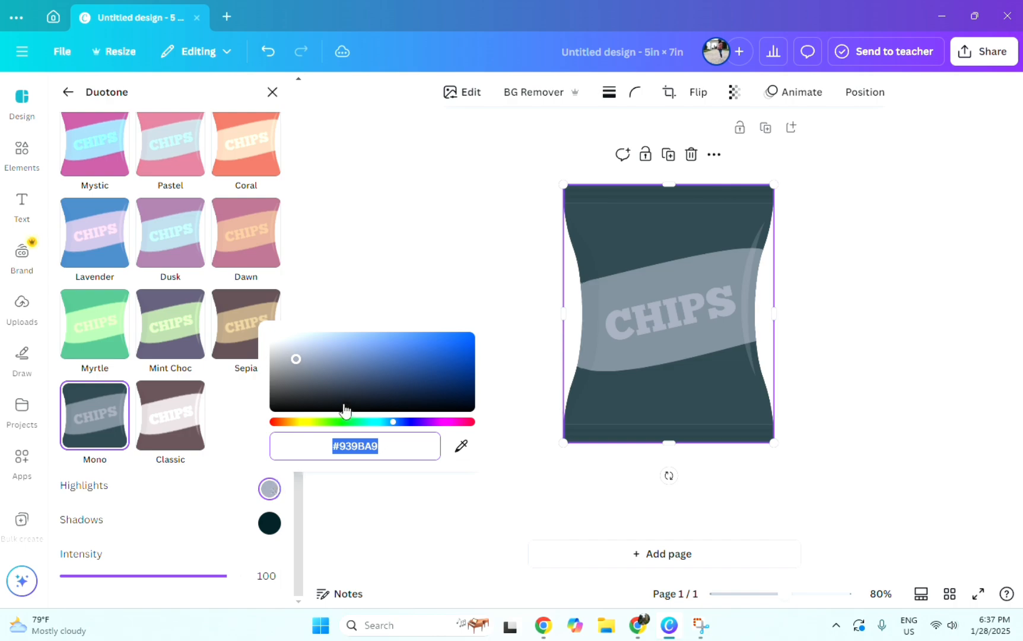
pyautogui.moveTo(342, 409); pyautogui.dragTo(272, 435)
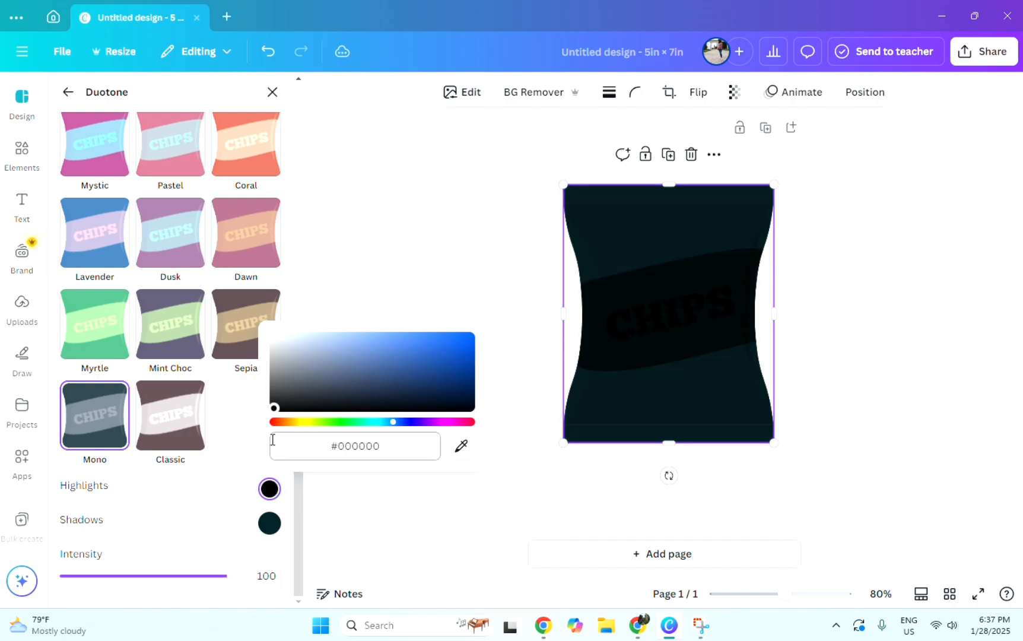
pyautogui.click(268, 528)
pyautogui.moveTo(313, 440); pyautogui.dragTo(268, 468)
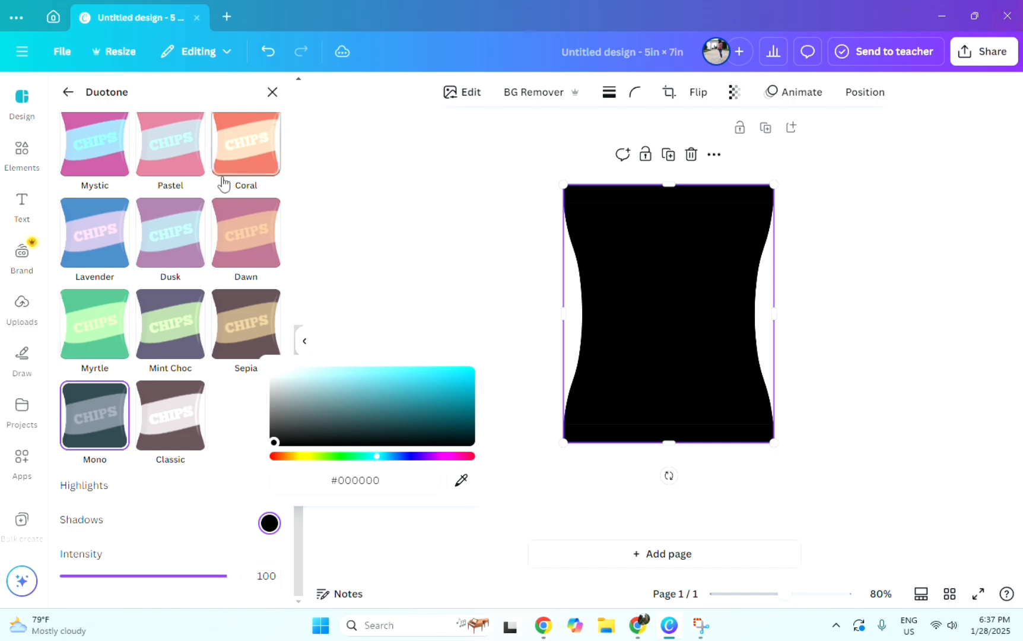
pyautogui.click(408, 245)
pyautogui.click(984, 51)
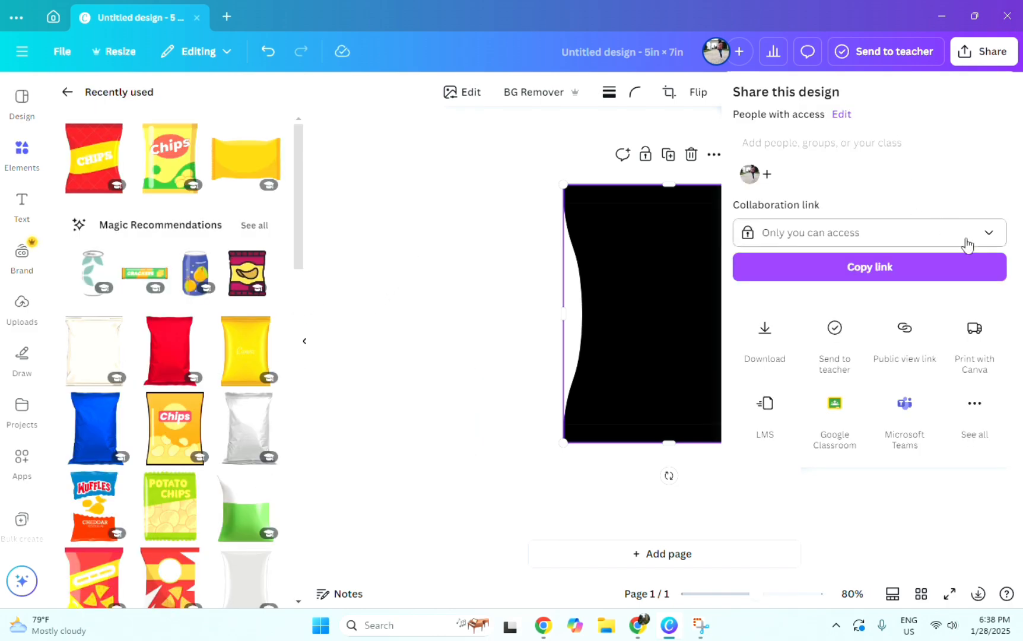
pyautogui.click(763, 333)
pyautogui.click(982, 156)
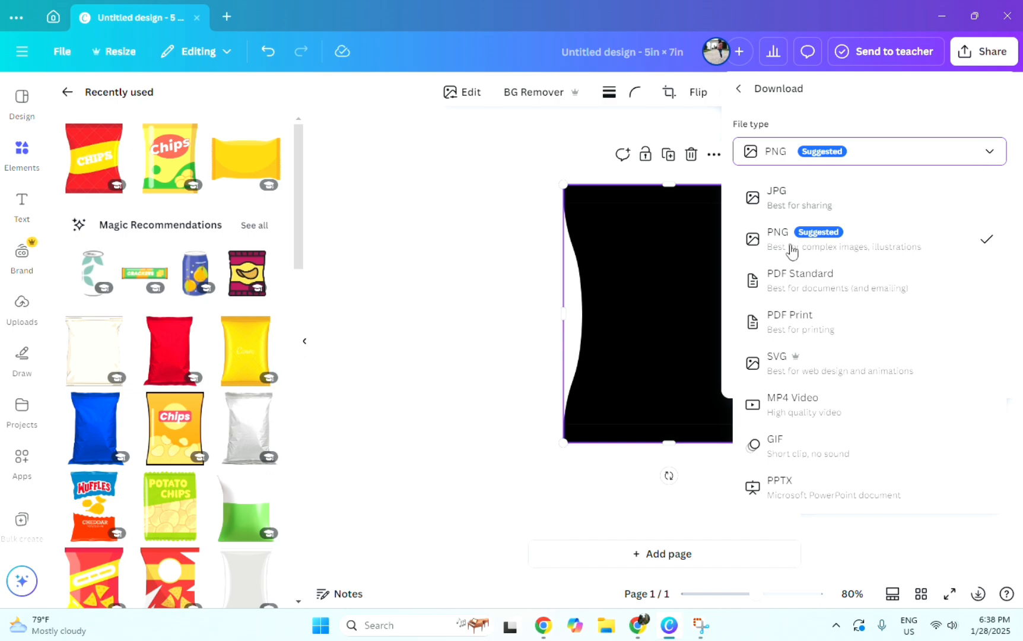
pyautogui.click(492, 183)
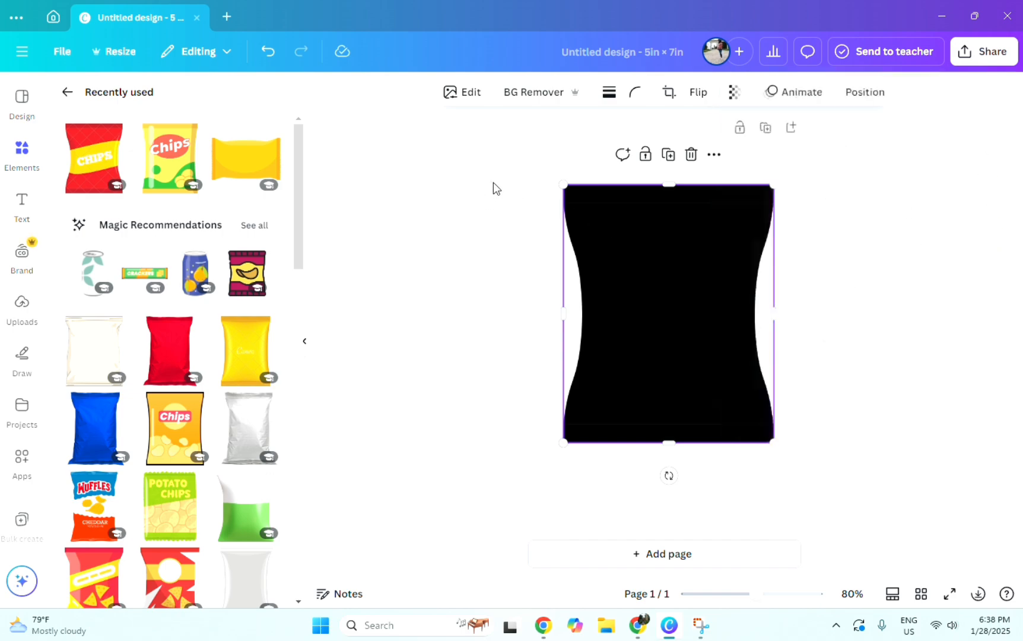
# Download the design as a PNG and save it in Downloads as sample loot bag.
pyautogui.click(973, 51)
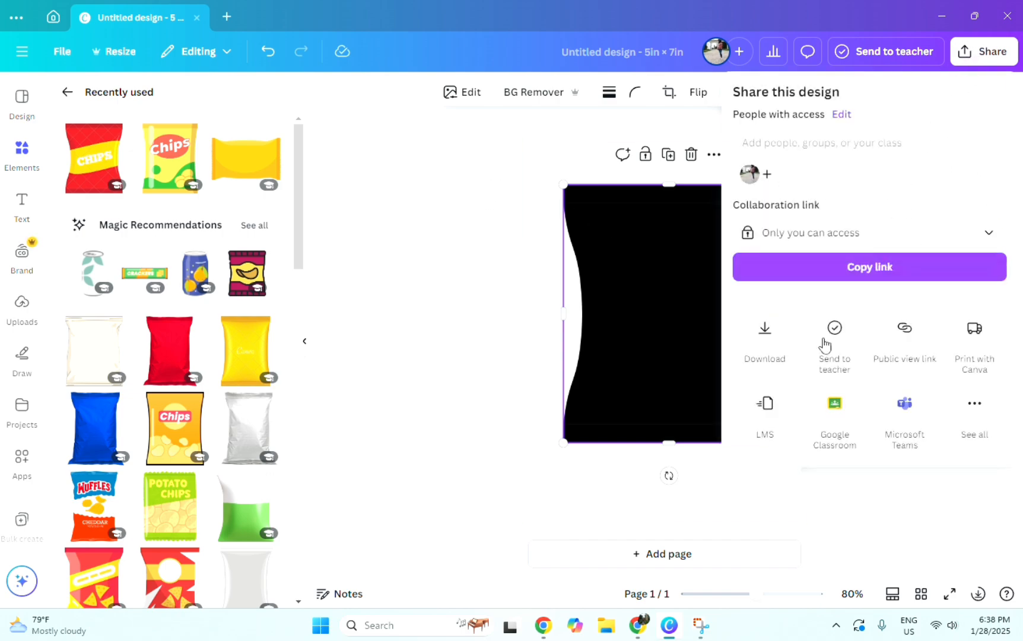
pyautogui.click(766, 347)
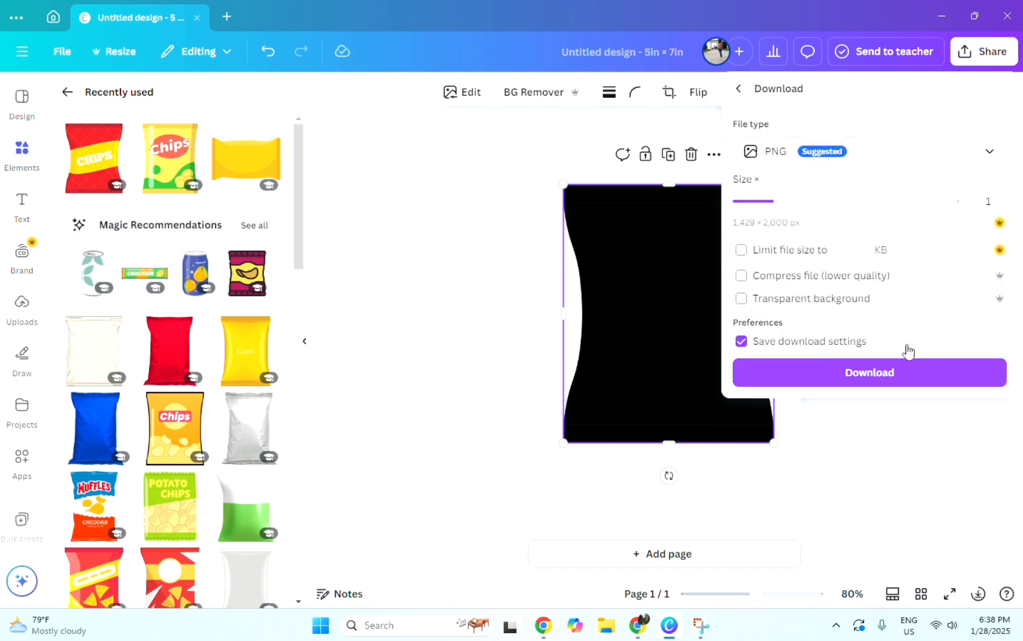
pyautogui.click(896, 378)
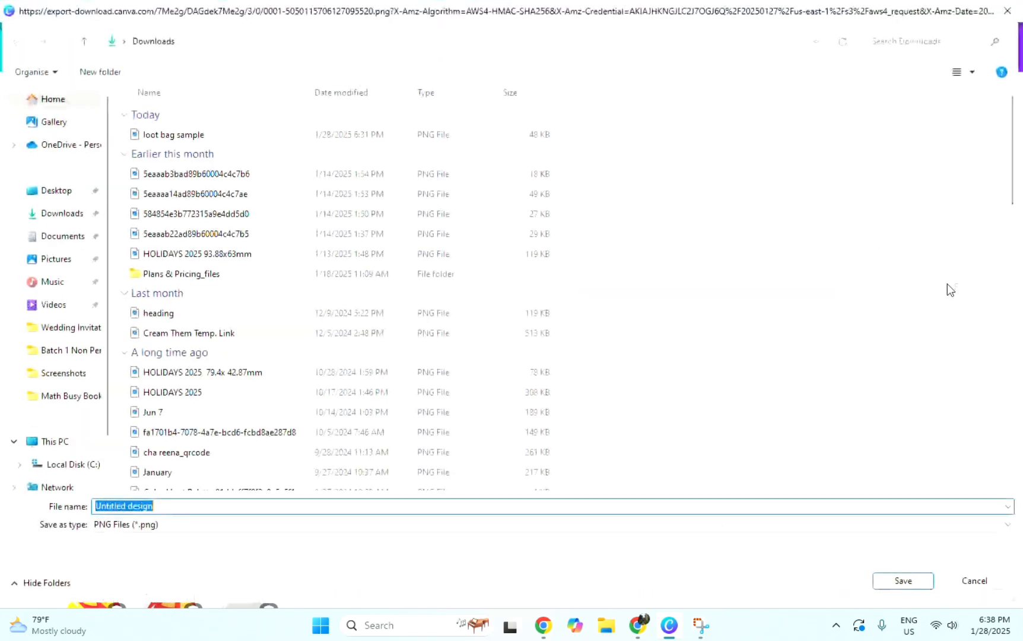
pyautogui.write('sample loo')
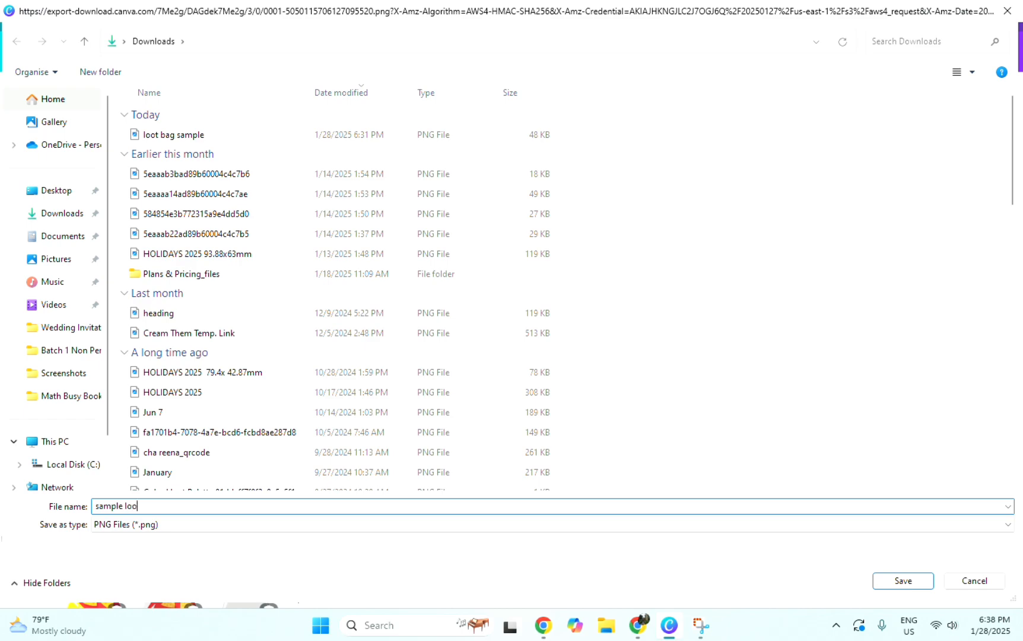
pyautogui.write('t bag')
pyautogui.press('Return')
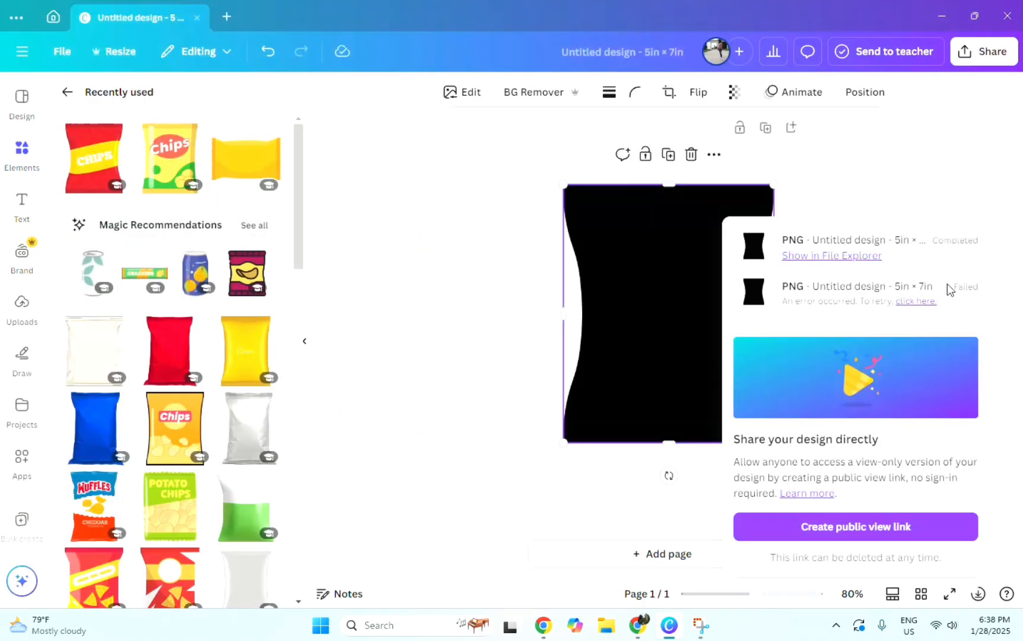
pyautogui.click(895, 143)
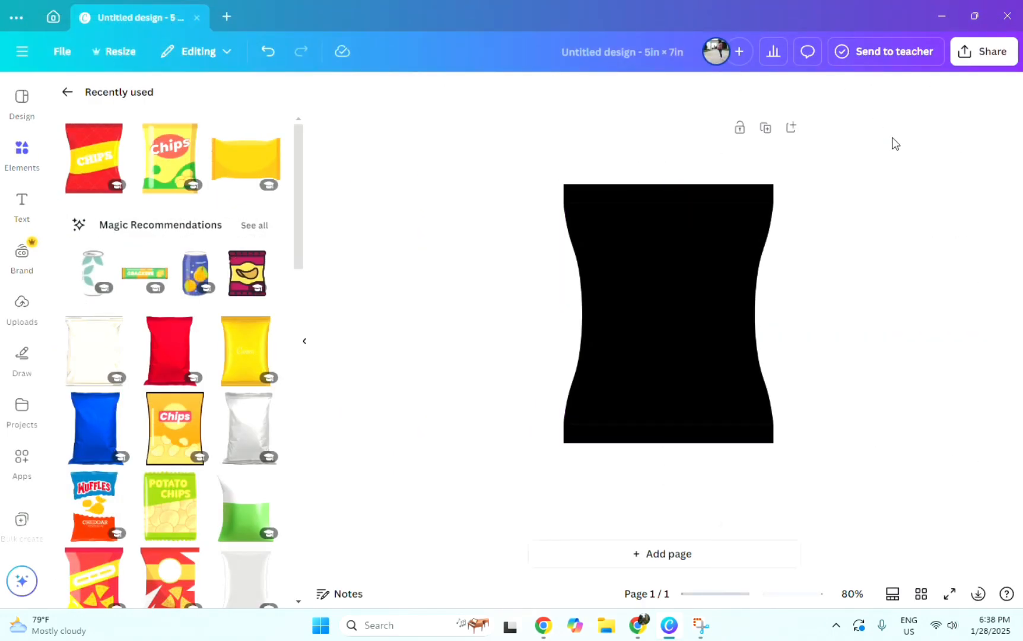
# Minimize the design window, switch to Chrome and open the FreeConvert.com file converter from the search results.
pyautogui.click(943, 16)
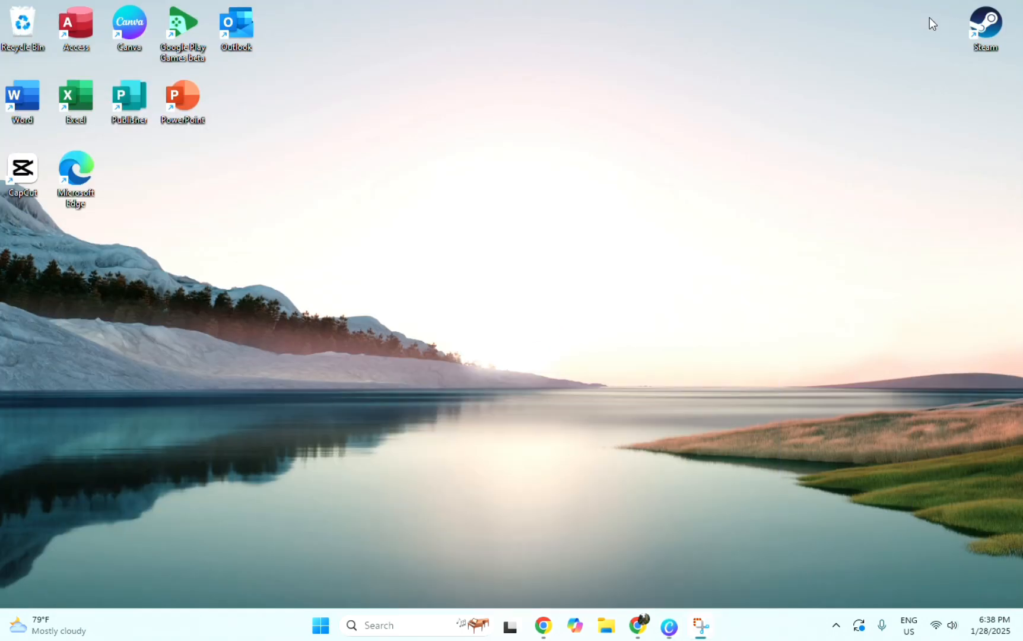
pyautogui.click(540, 630)
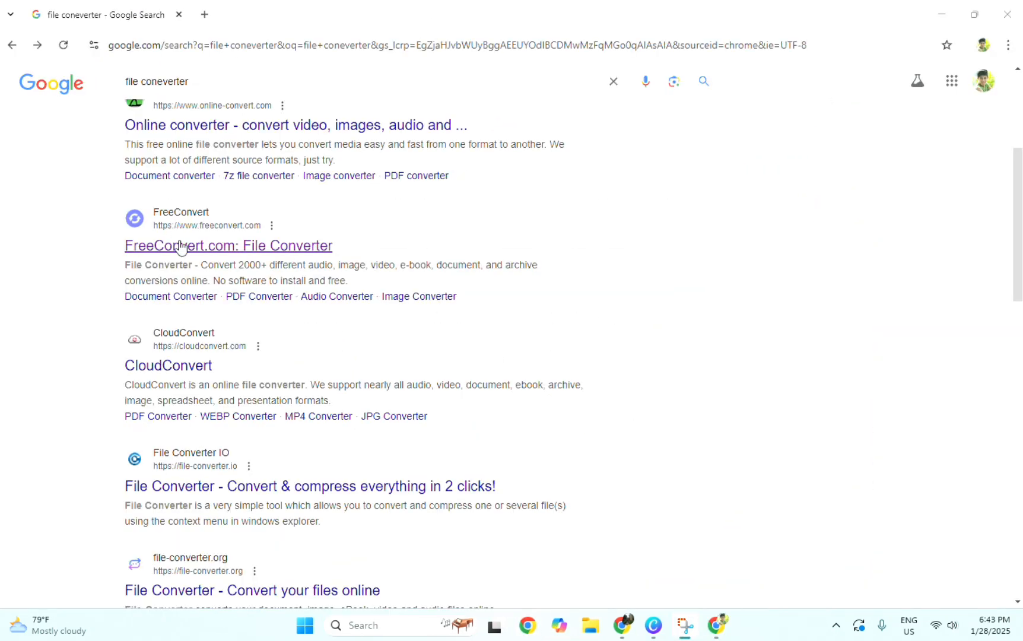
pyautogui.click(181, 246)
# Upload the sample loot bag PNG from the device's Downloads folder to the converter.
pyautogui.click(580, 383)
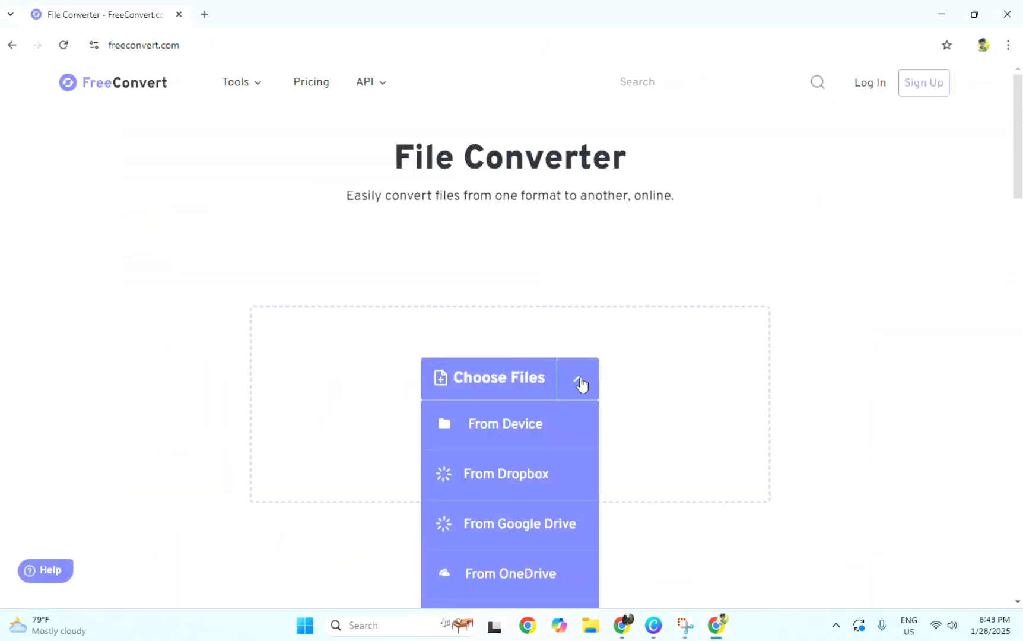
pyautogui.click(552, 426)
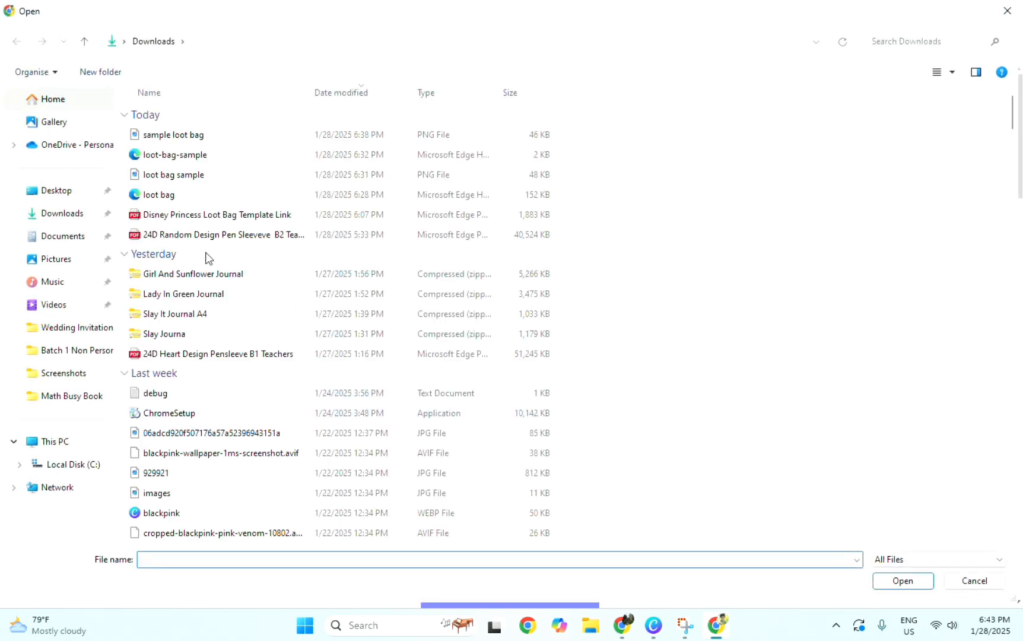
pyautogui.click(199, 131)
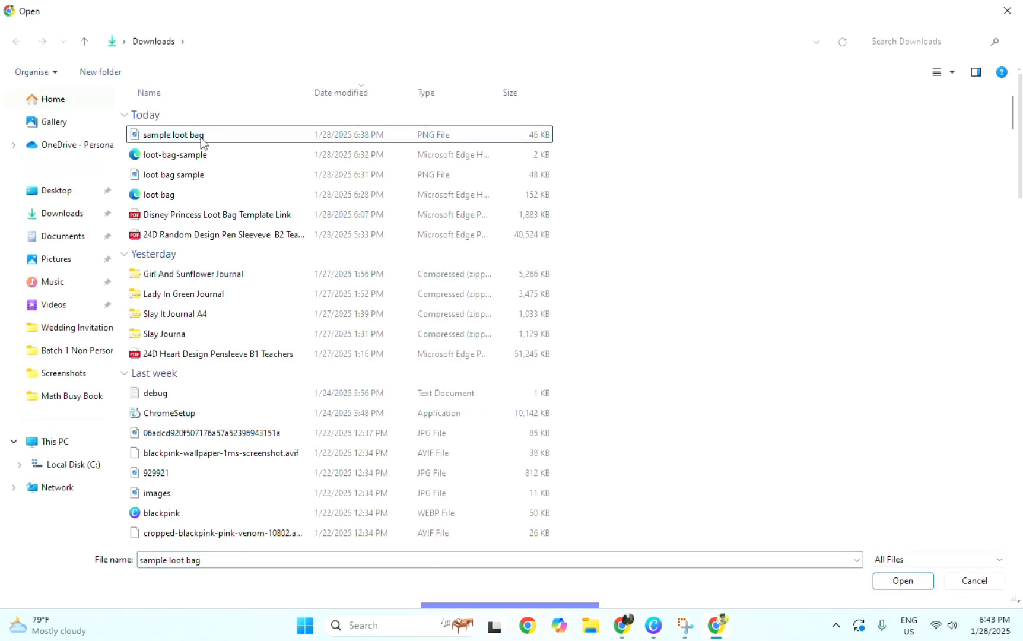
pyautogui.doubleClick(201, 135)
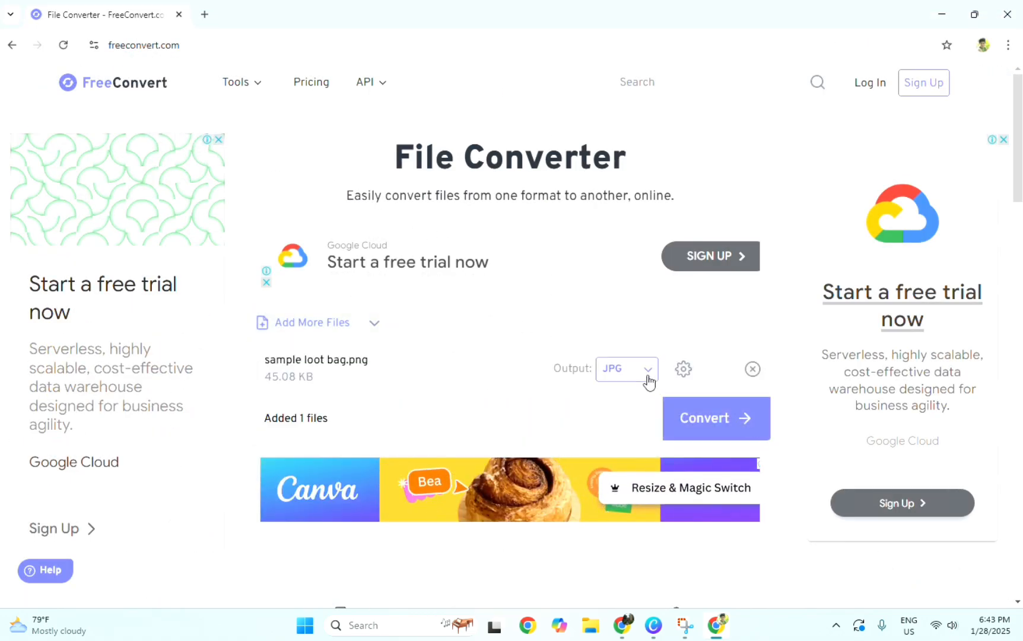
# Convert sample loot bag.png to SVG and download the converted file.
pyautogui.click(648, 376)
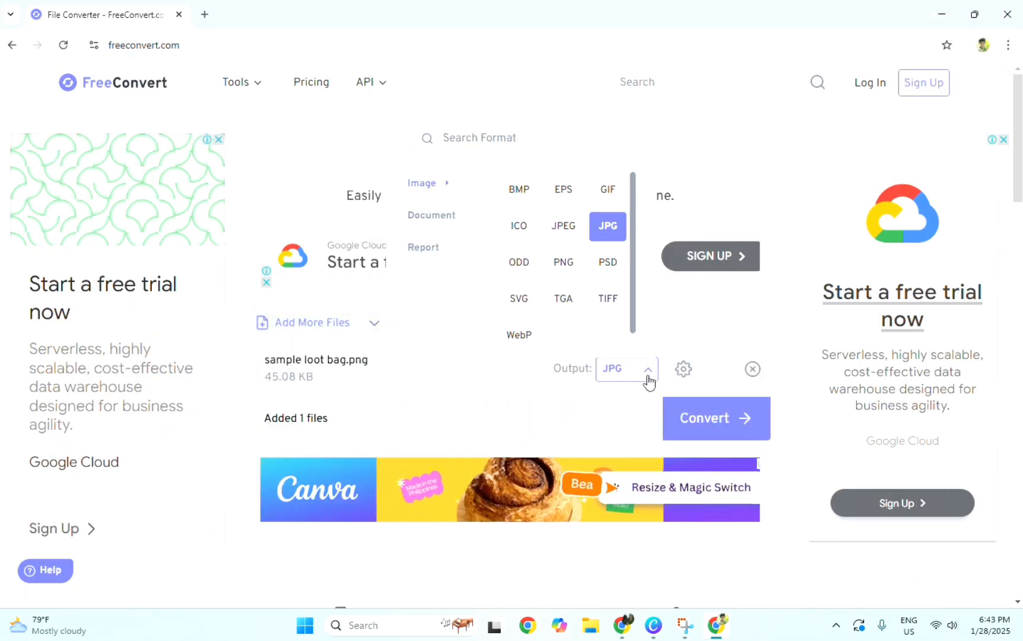
pyautogui.click(518, 300)
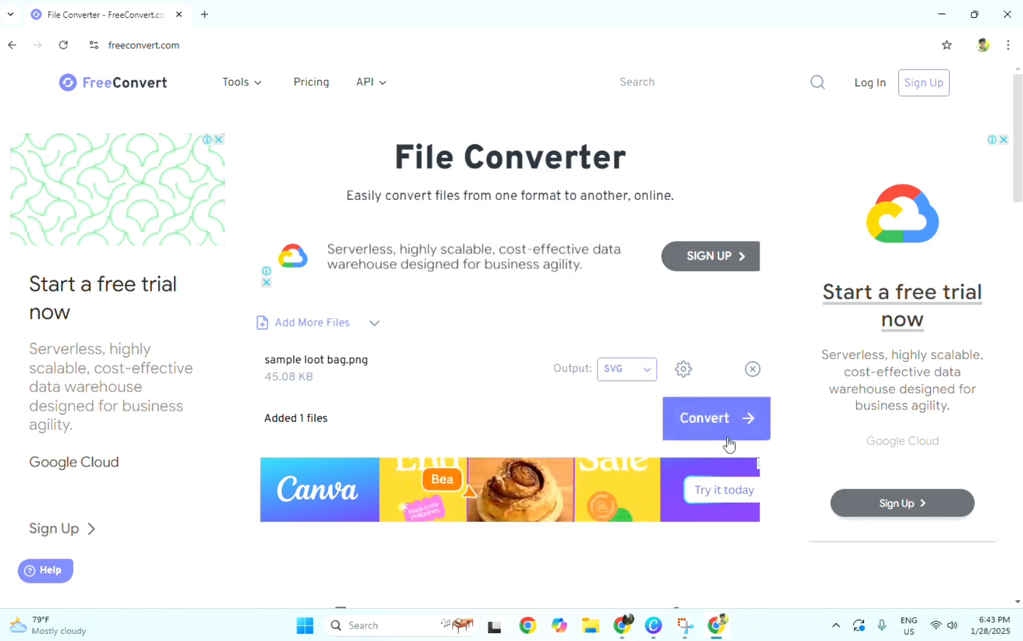
pyautogui.click(738, 423)
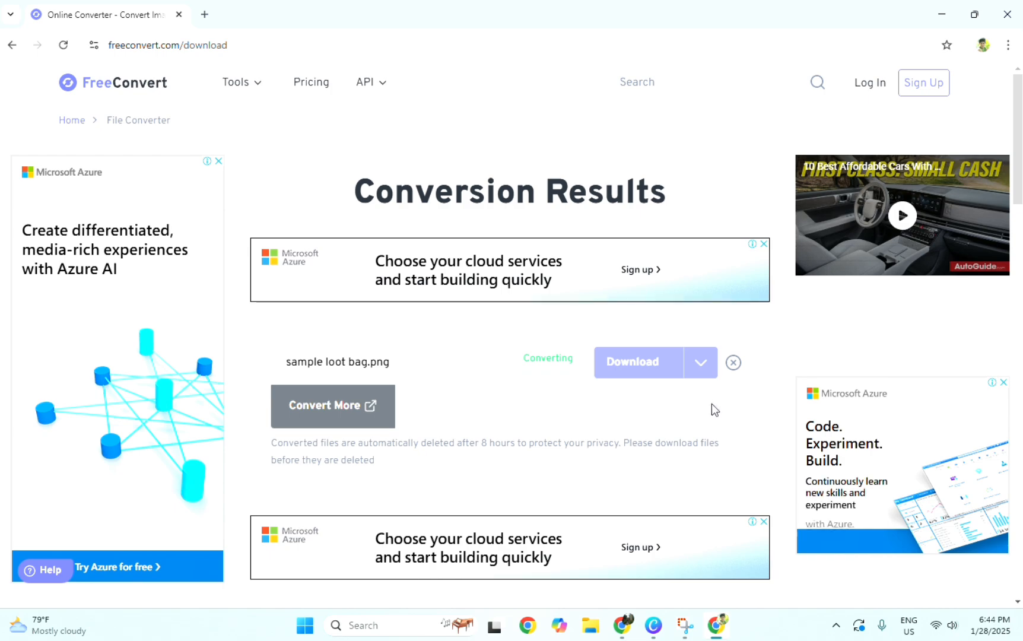
pyautogui.click(647, 363)
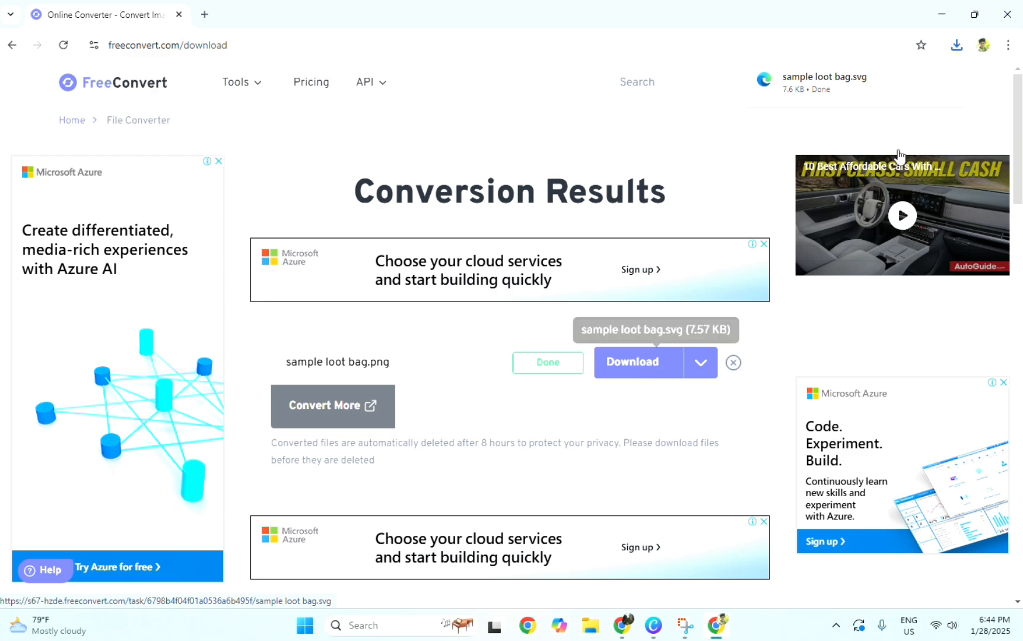
# Check the browser's recent downloads, and open the Downloads folder in File Explorer to locate the converted SVG.
pyautogui.click(956, 46)
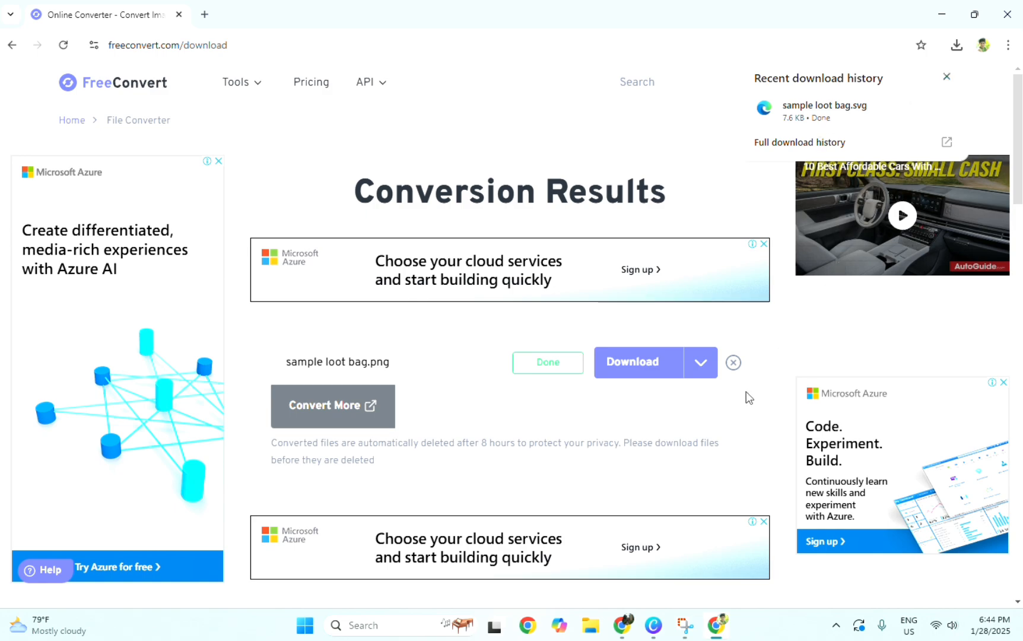
pyautogui.click(590, 624)
pyautogui.click(69, 287)
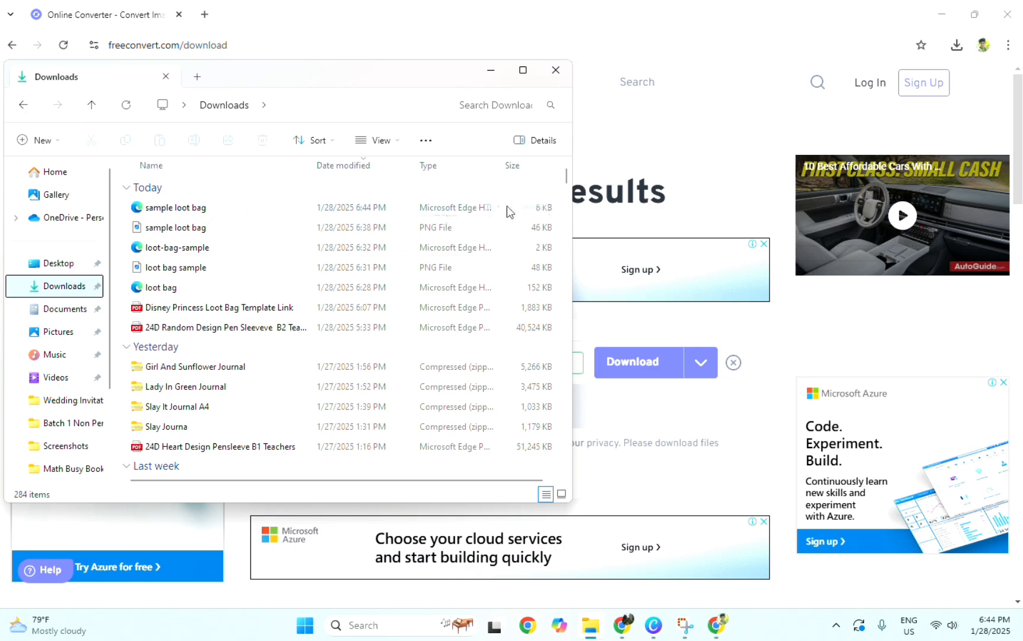
# Clear the browser and Downloads windows off the desktop, and switch to PowerPoint with a new blank presentation.
pyautogui.click(471, 213)
pyautogui.rightClick(471, 213)
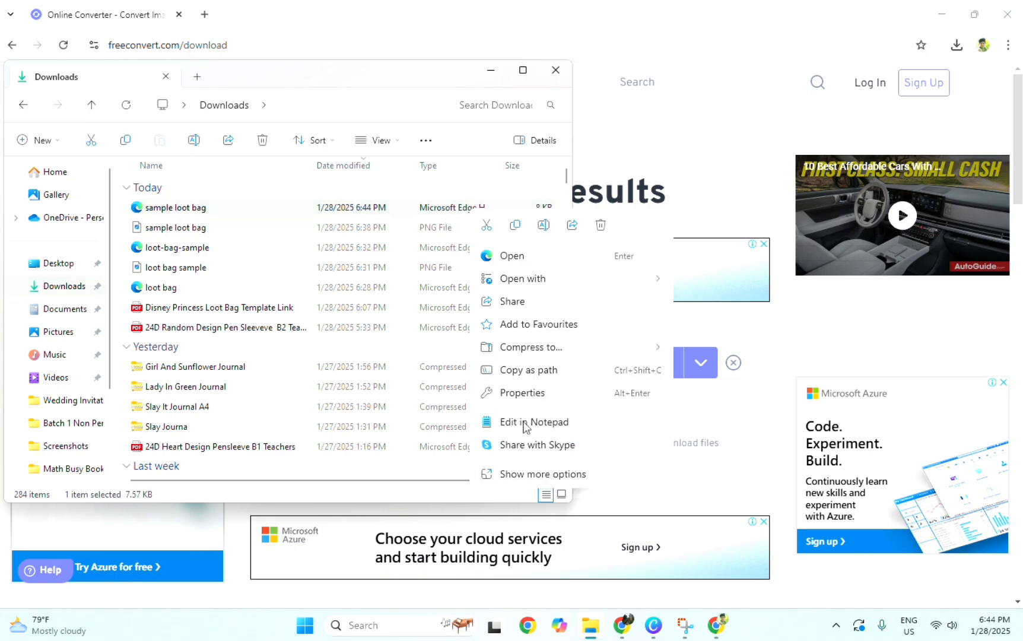
pyautogui.click(585, 194)
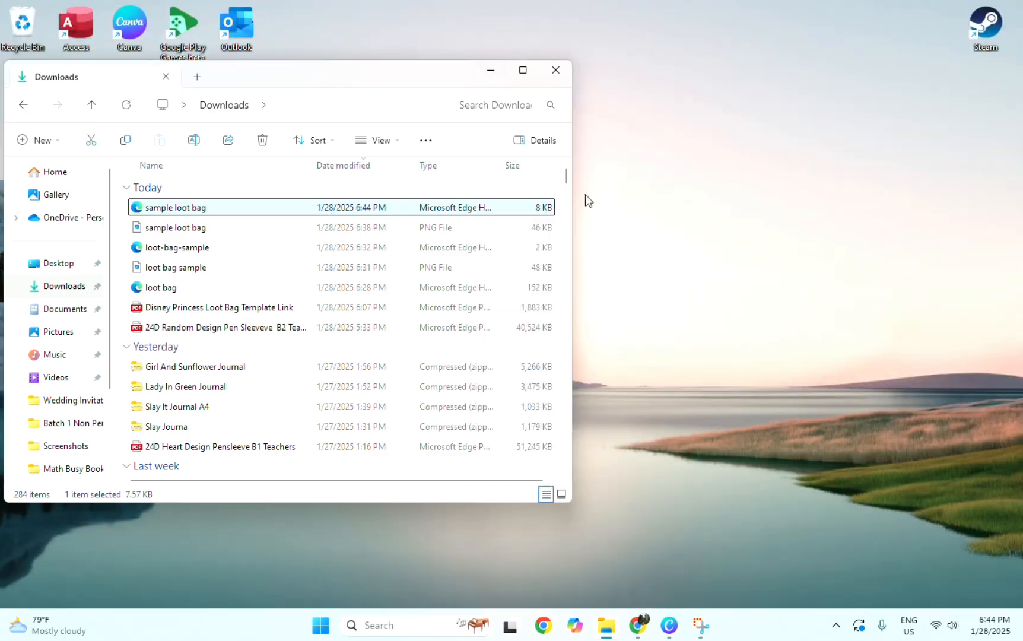
pyautogui.click(490, 72)
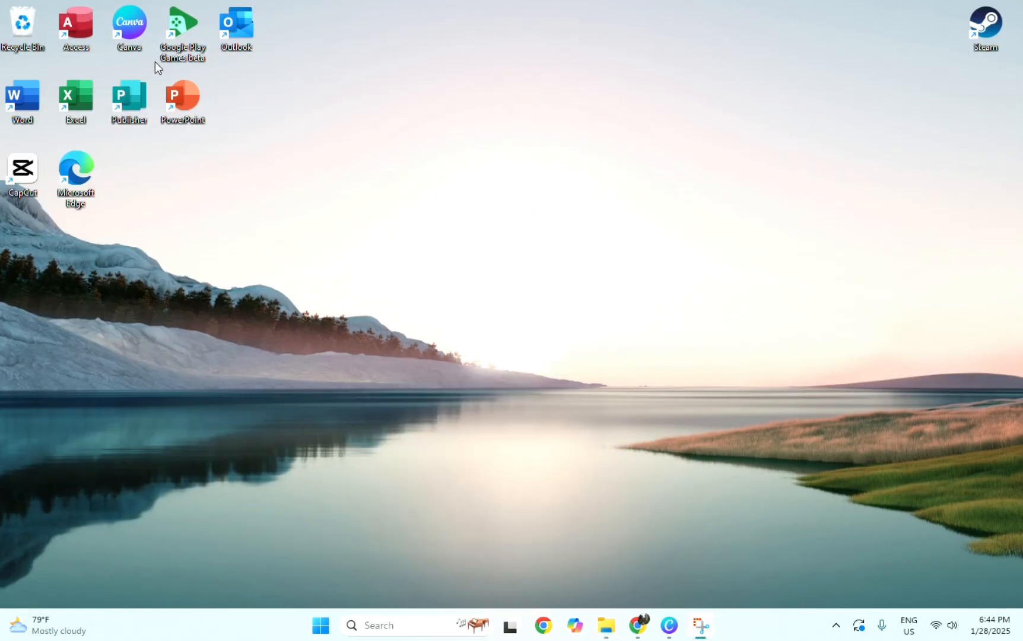
pyautogui.doubleClick(182, 96)
pyautogui.click(184, 151)
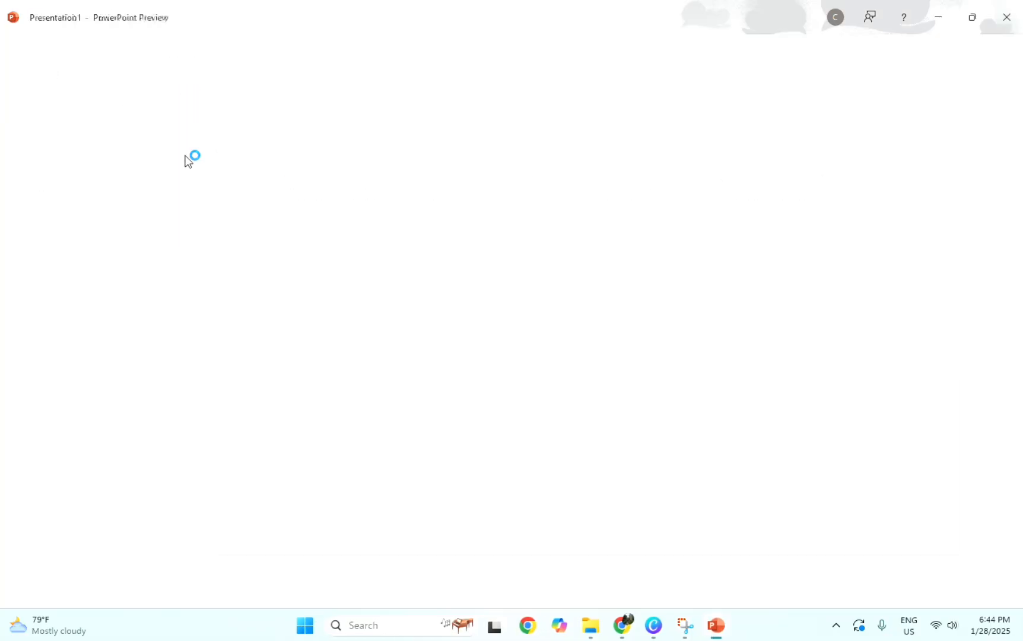
# Delete the title and subtitle placeholders from the first slide.
pyautogui.click(857, 330)
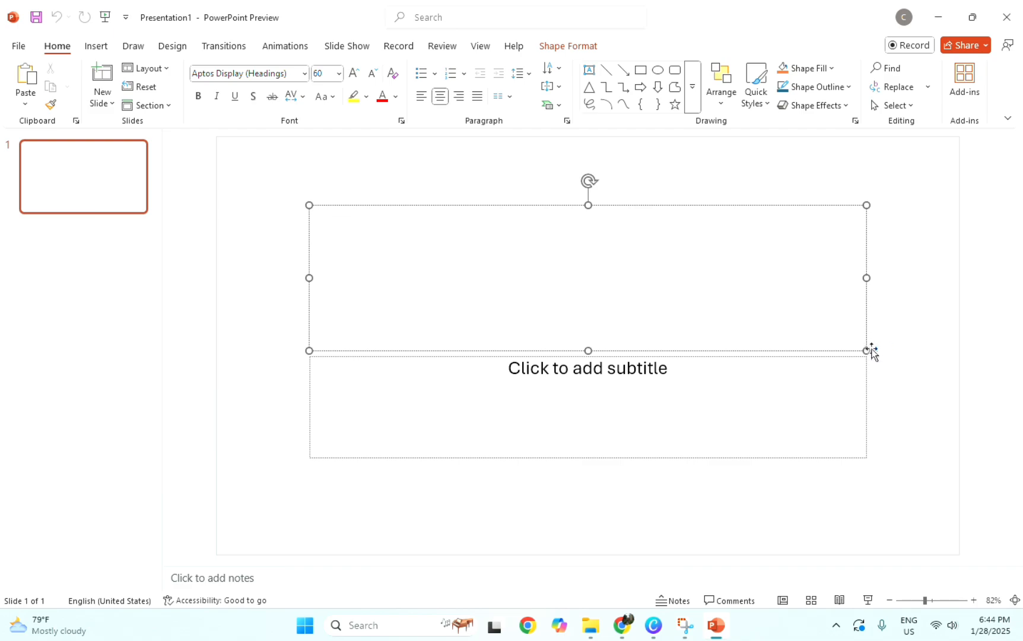
pyautogui.click(867, 350)
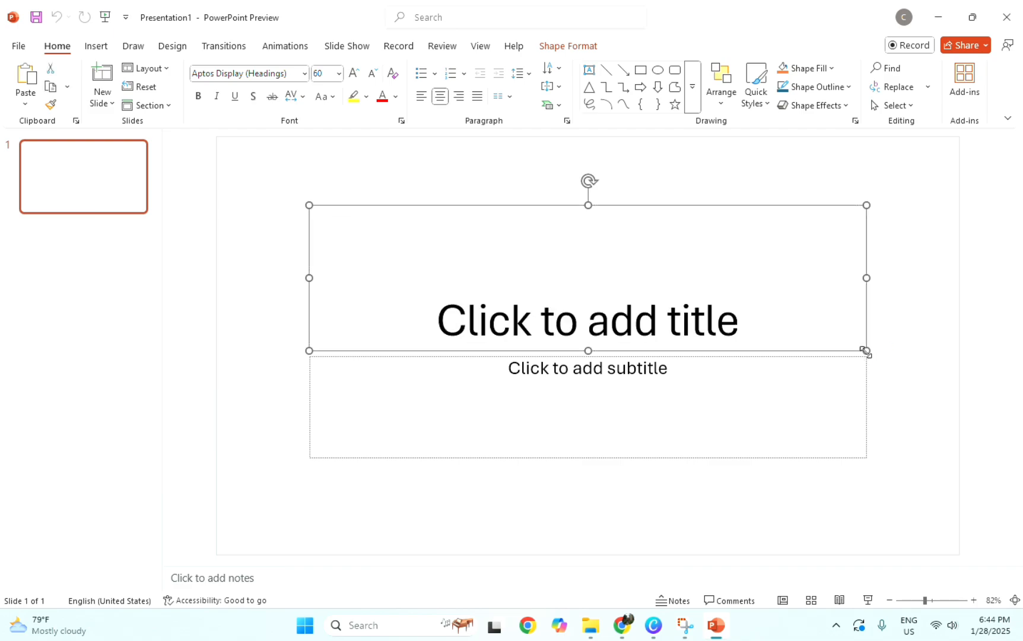
pyautogui.press('Delete')
pyautogui.click(861, 384)
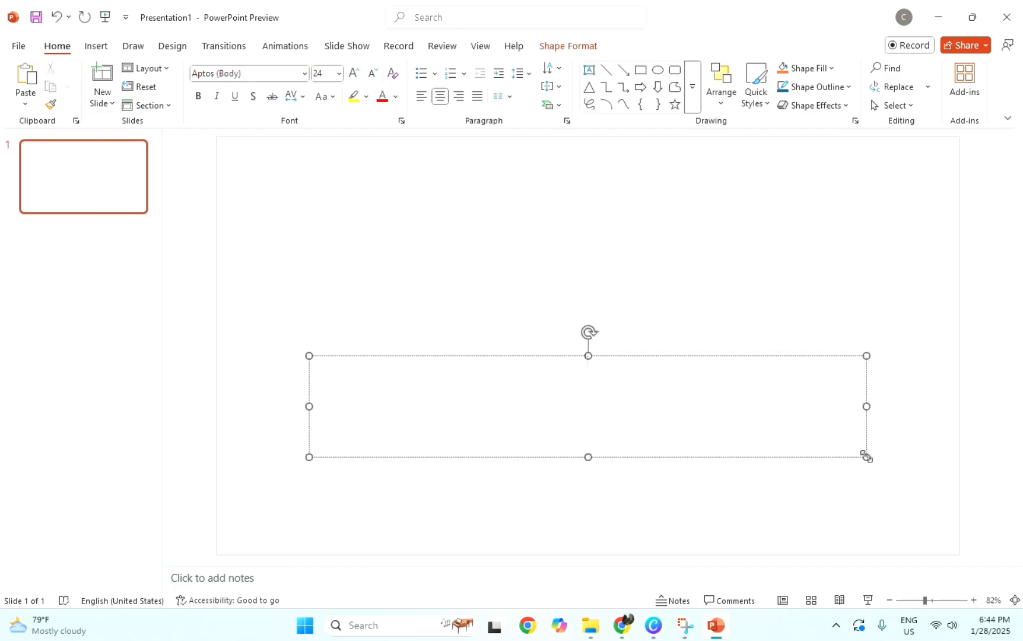
pyautogui.click(866, 457)
pyautogui.press('Delete')
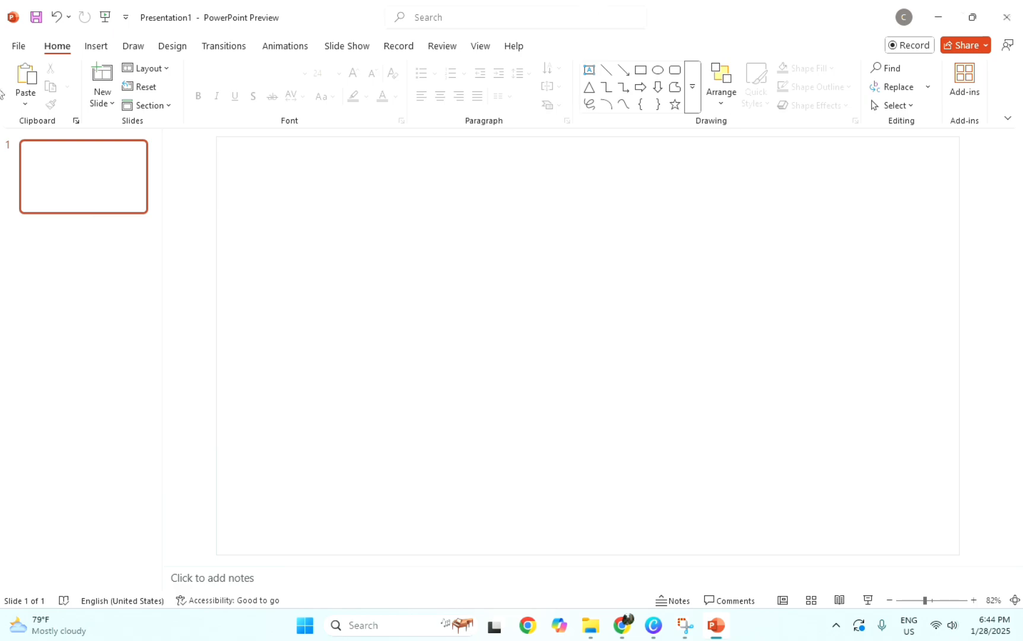
# Insert the converted sample loot bag SVG from this device's Downloads folder onto the slide and convert the graphic to a shape.
pyautogui.click(105, 51)
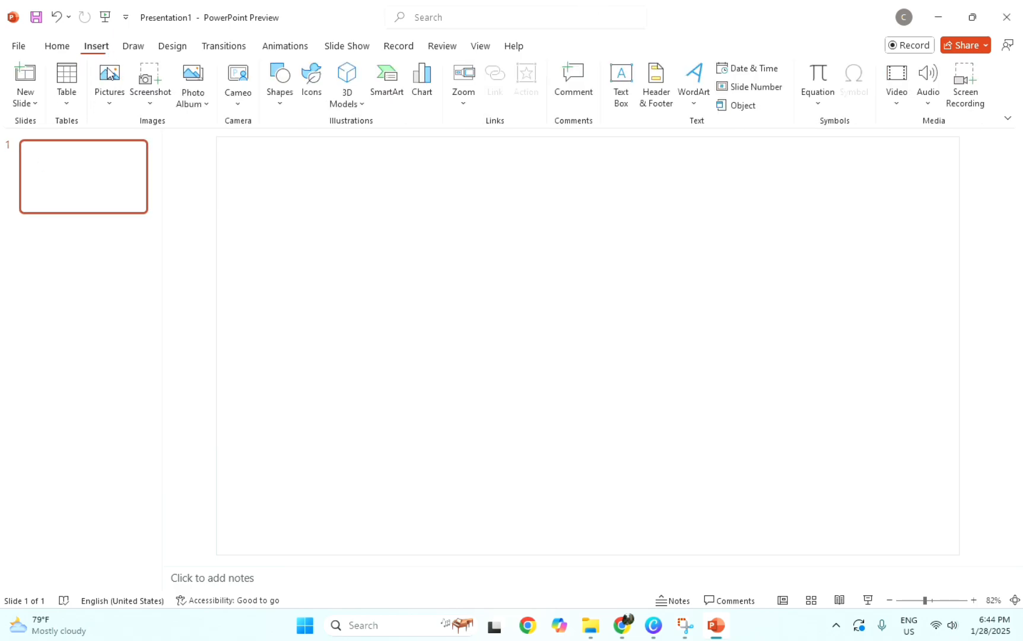
pyautogui.click(105, 110)
pyautogui.click(131, 149)
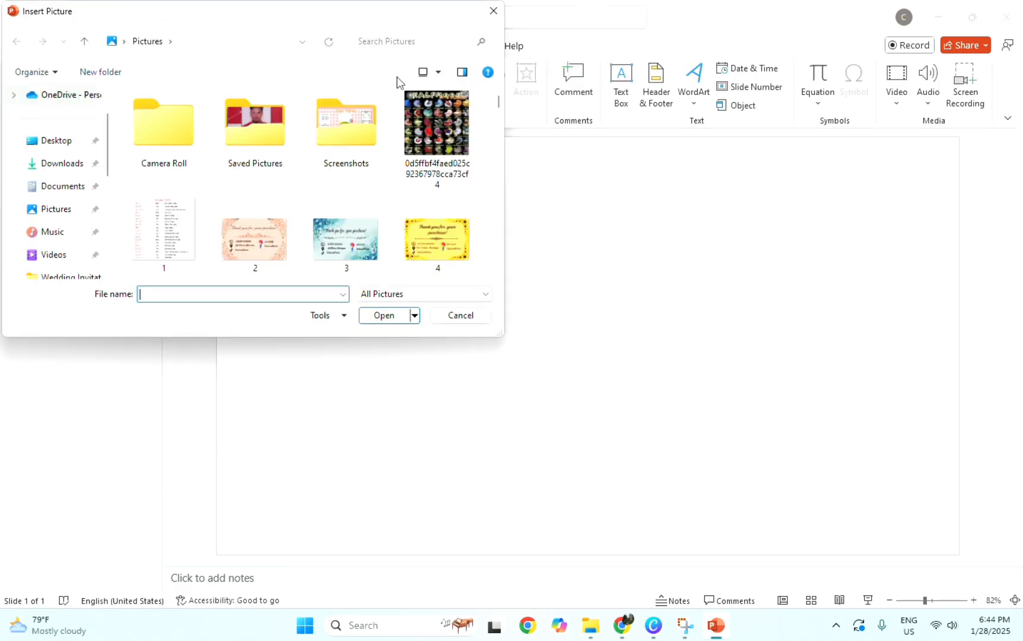
pyautogui.click(65, 163)
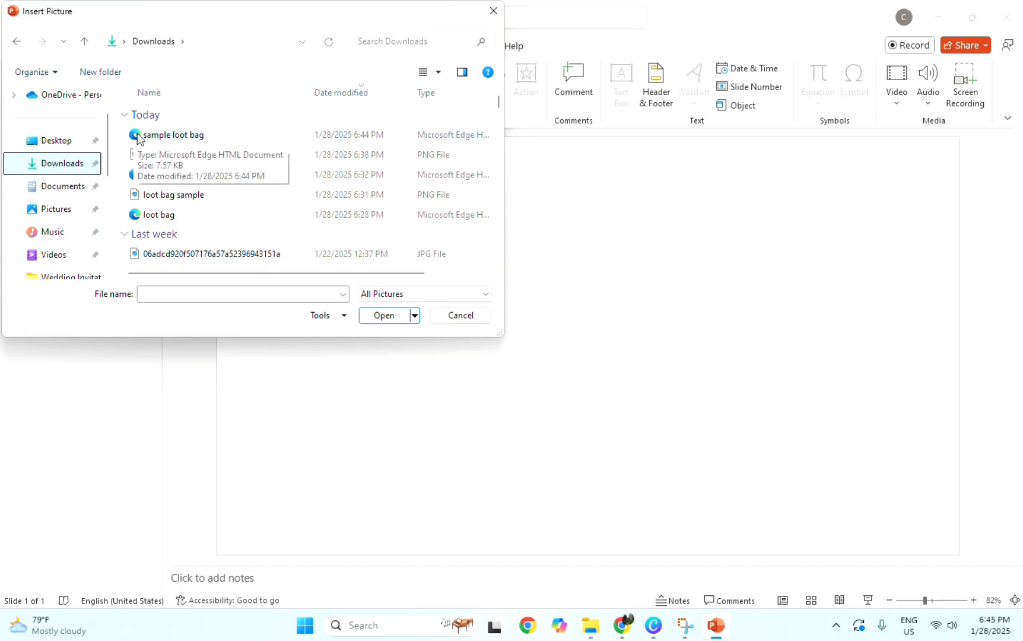
pyautogui.doubleClick(190, 136)
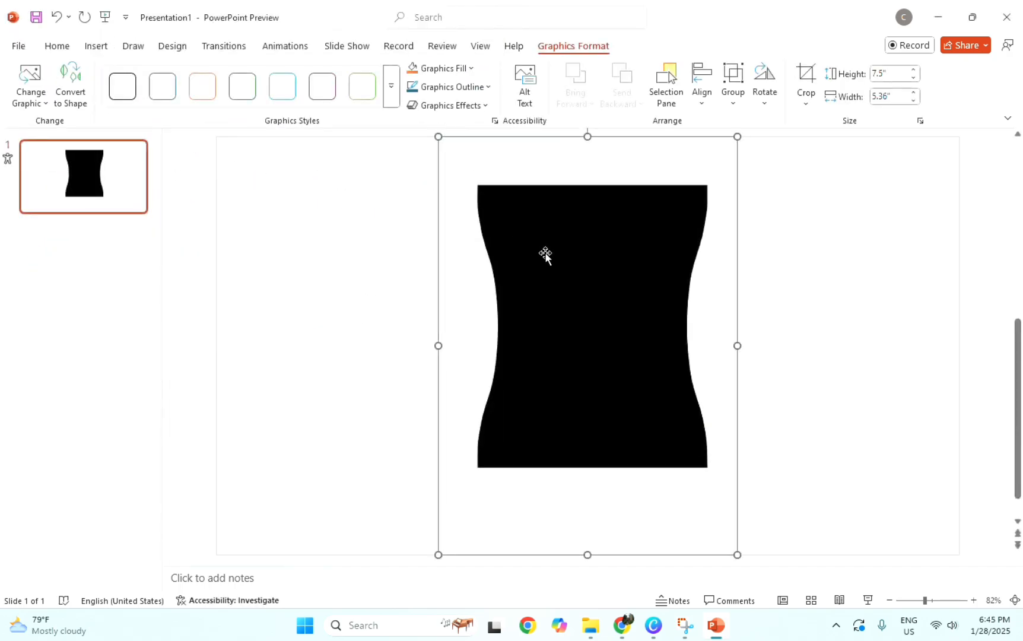
pyautogui.click(69, 87)
pyautogui.click(69, 87)
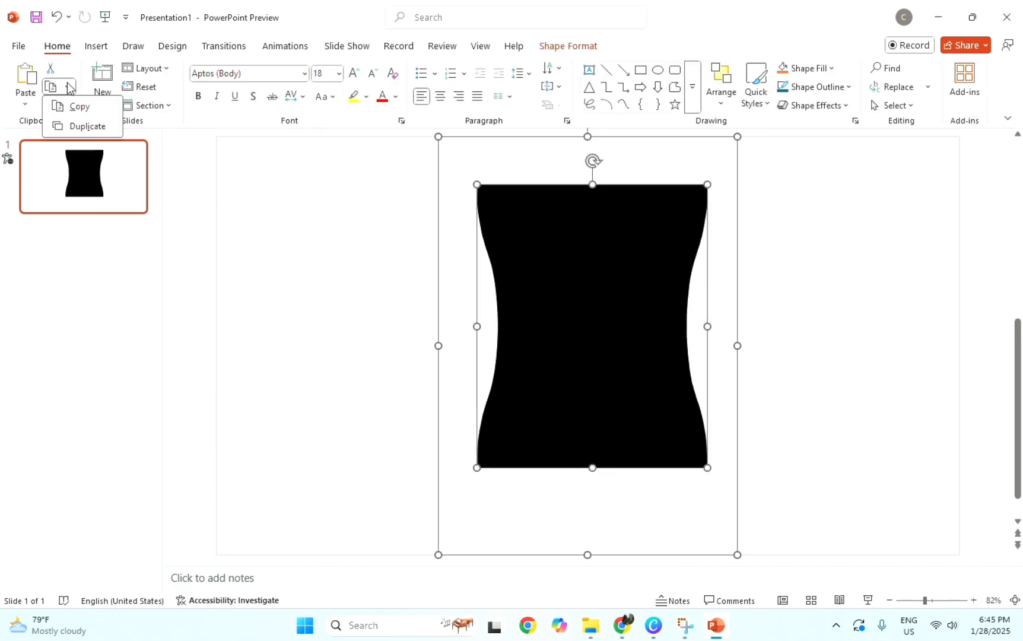
# Choose a picture fill for the loot bag shape from Stock Images, selecting the purple-to-orange abstract image.
pyautogui.rightClick(588, 239)
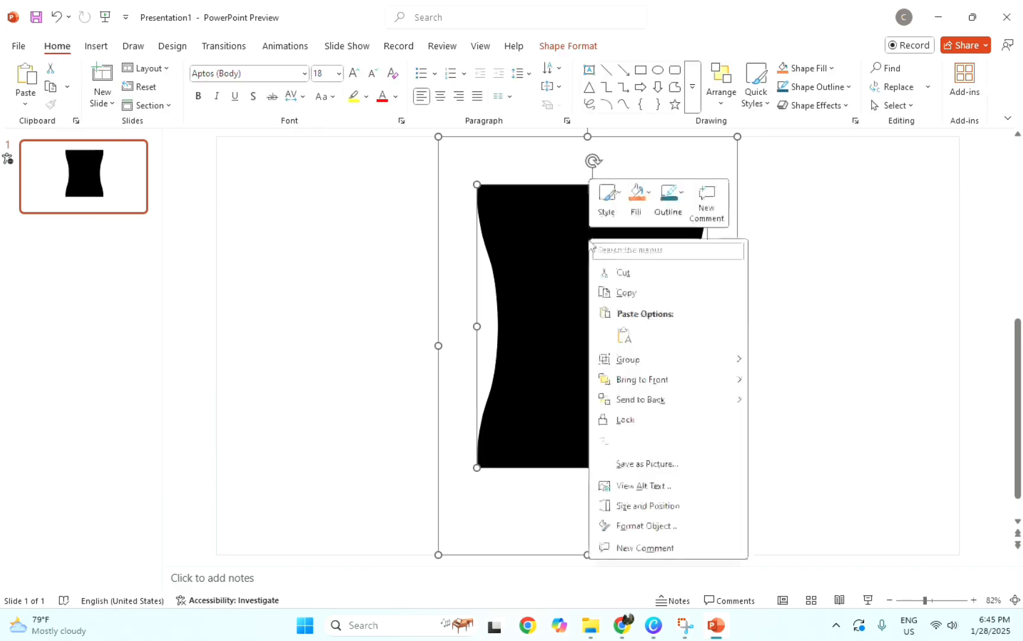
pyautogui.click(652, 193)
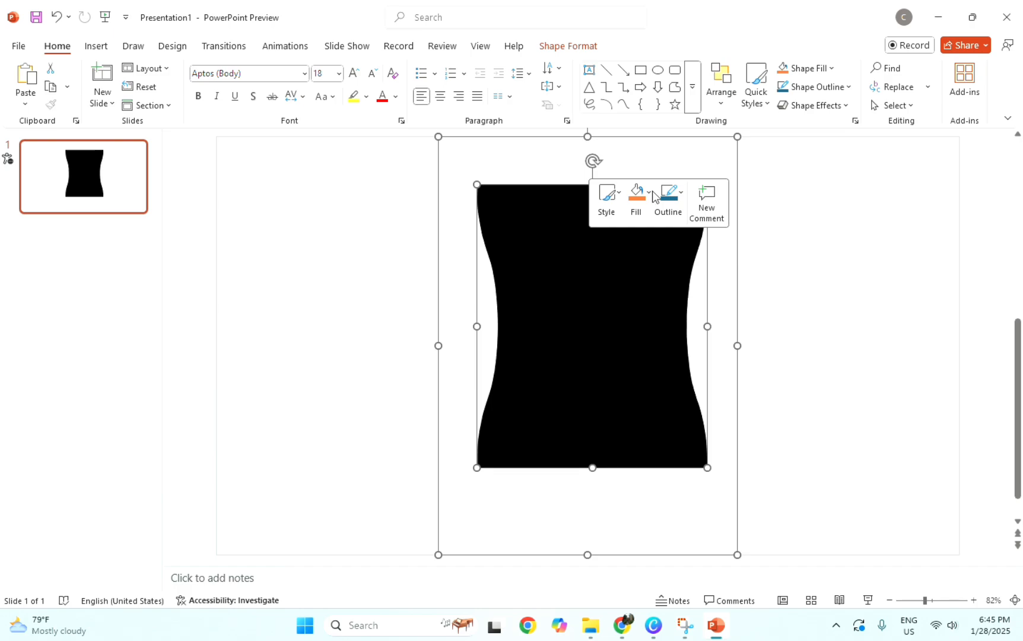
pyautogui.click(645, 195)
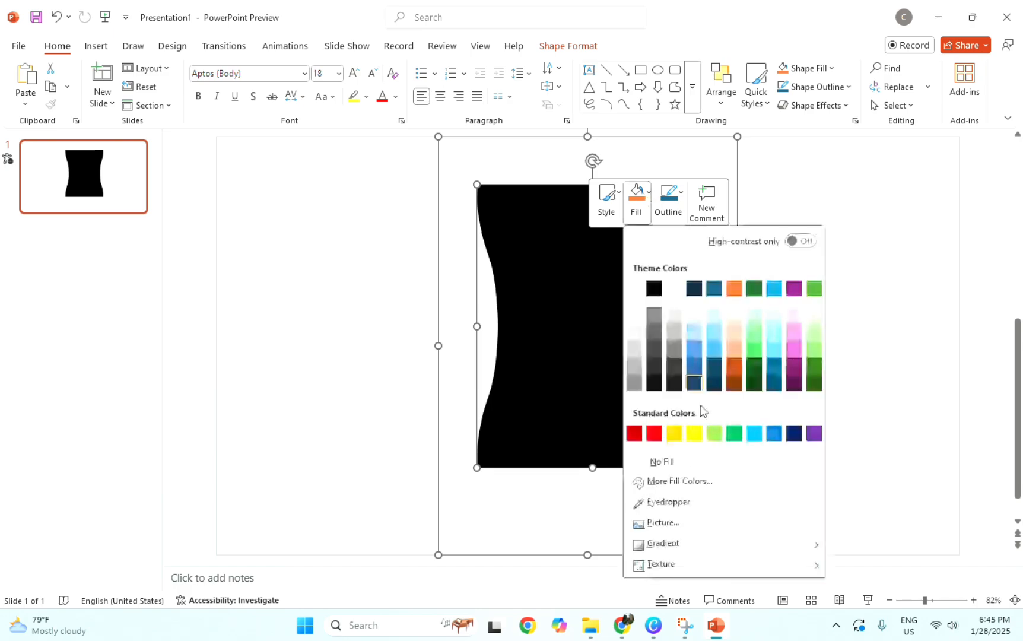
pyautogui.click(661, 524)
pyautogui.click(372, 312)
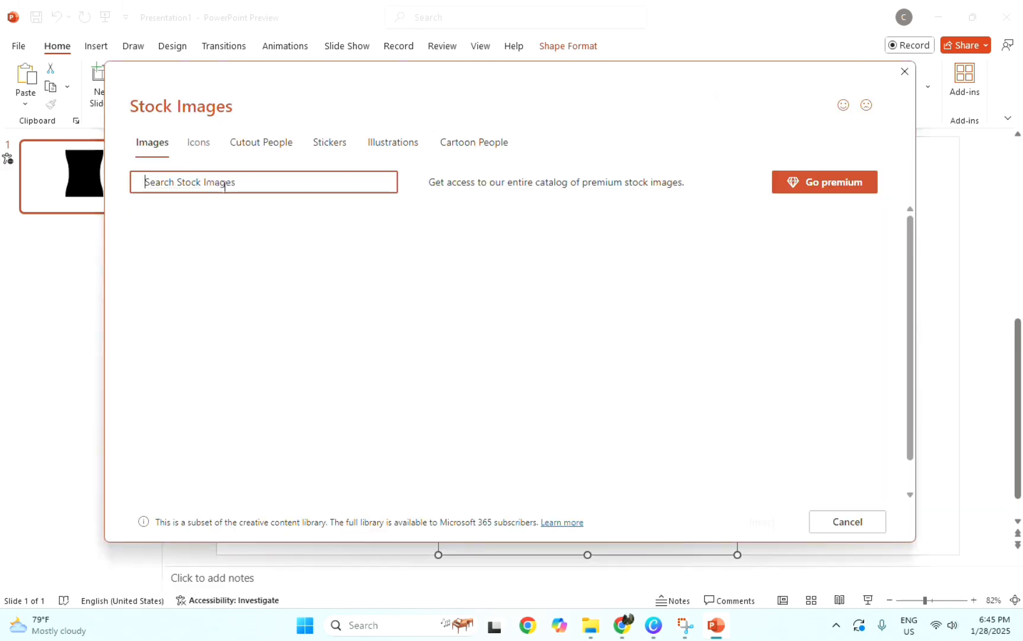
pyautogui.scroll(-15, 336, 337)
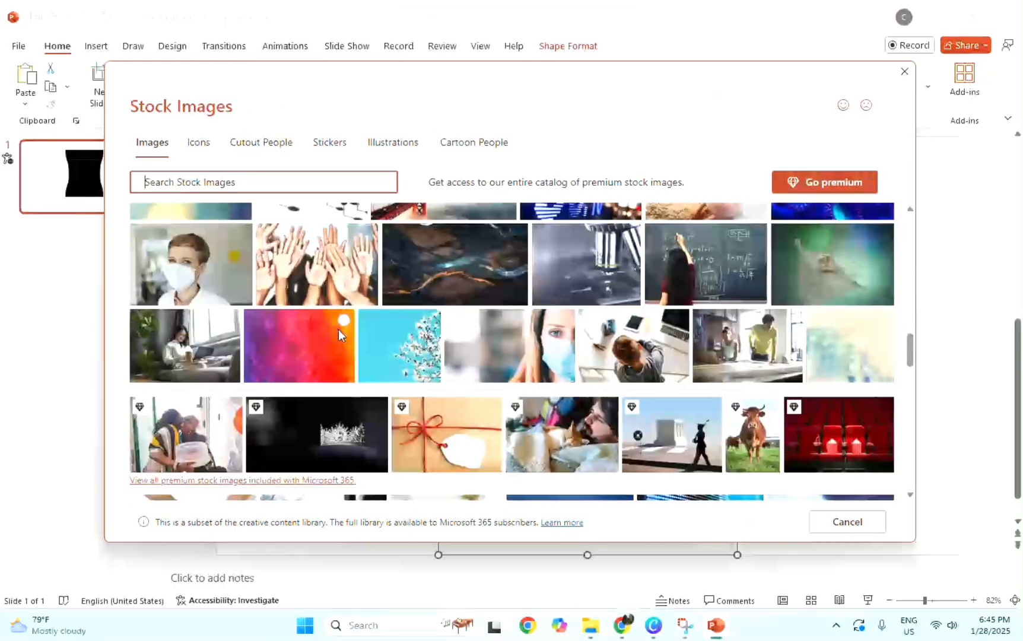
pyautogui.click(280, 361)
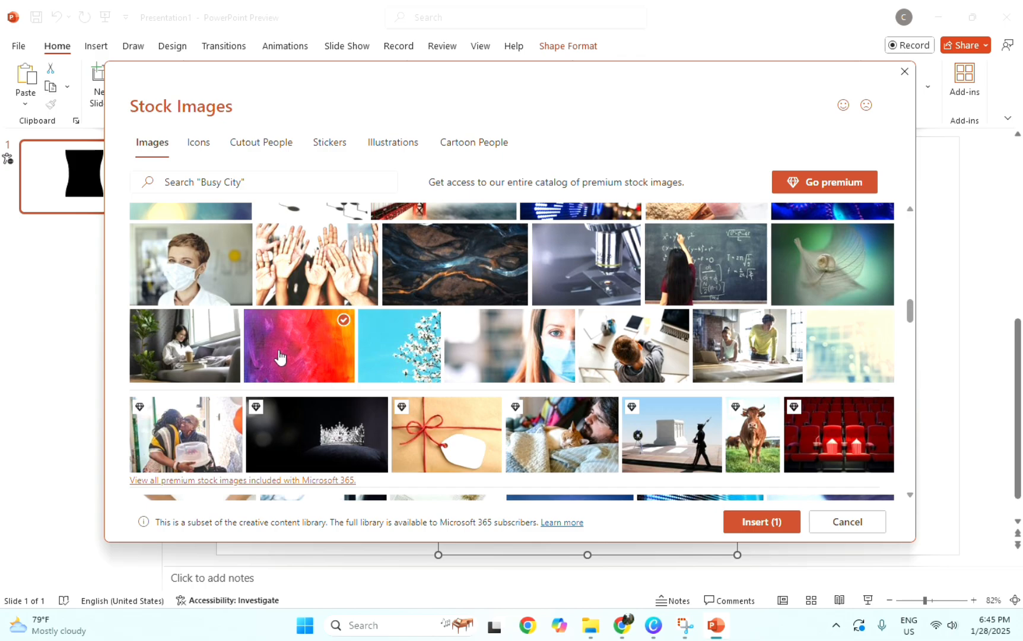